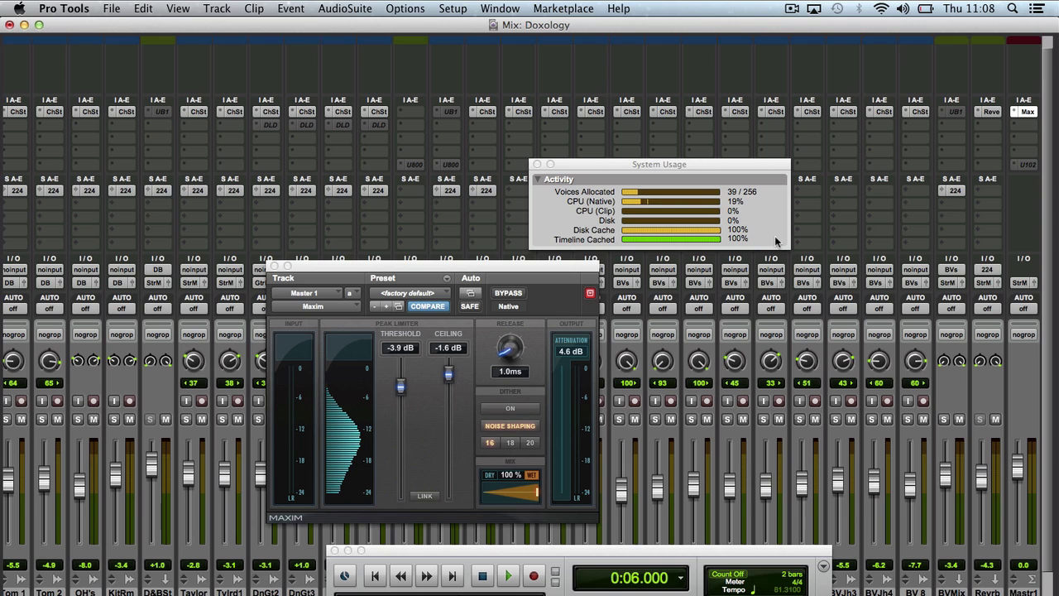
- View the Mac's processor, memory and OS X version information, closing the window when done
left_click(20, 7)
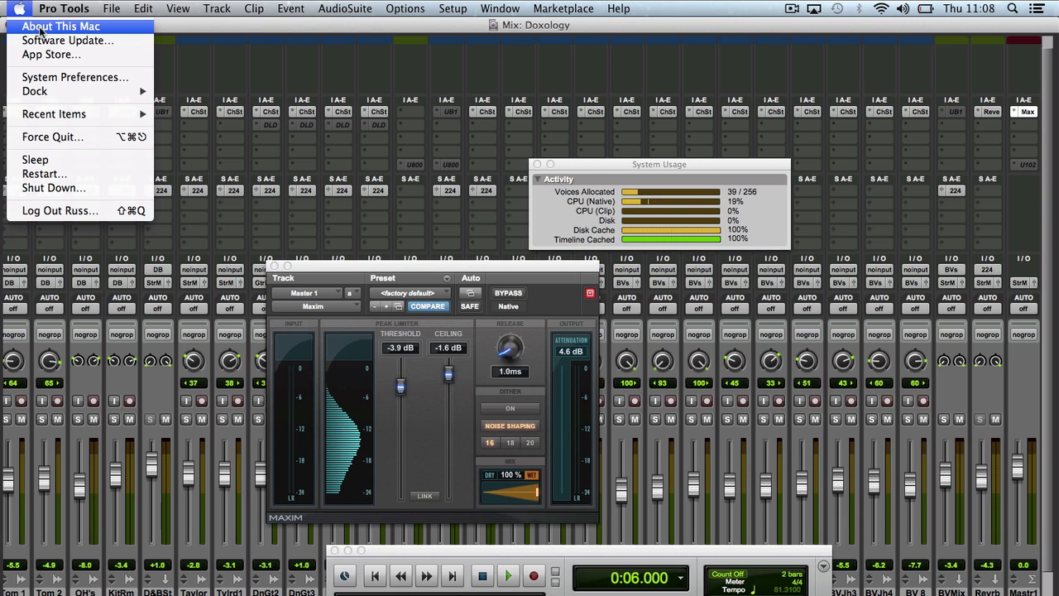
left_click(43, 31)
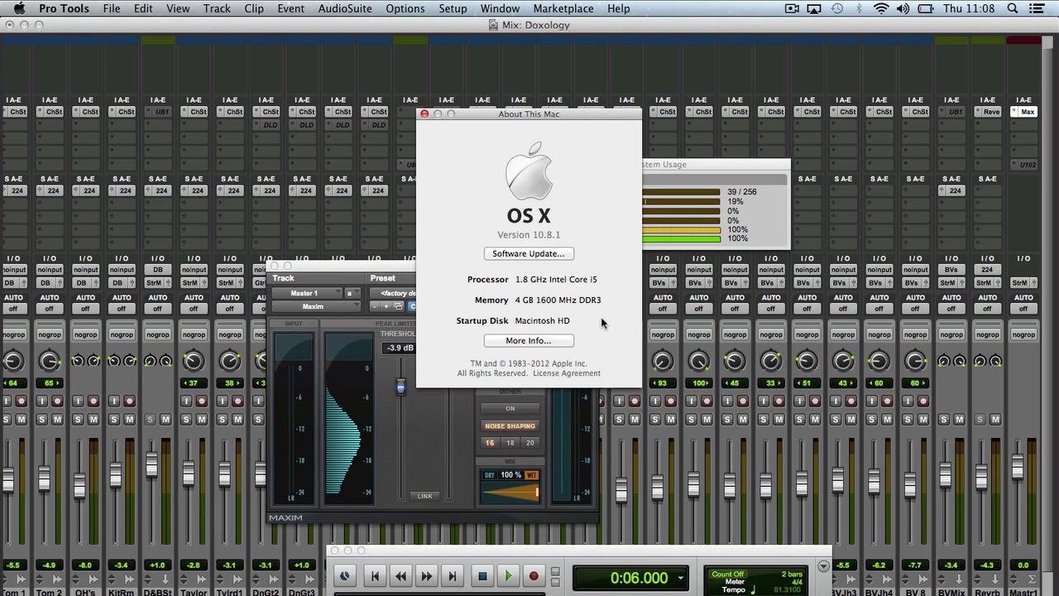
left_click(424, 114)
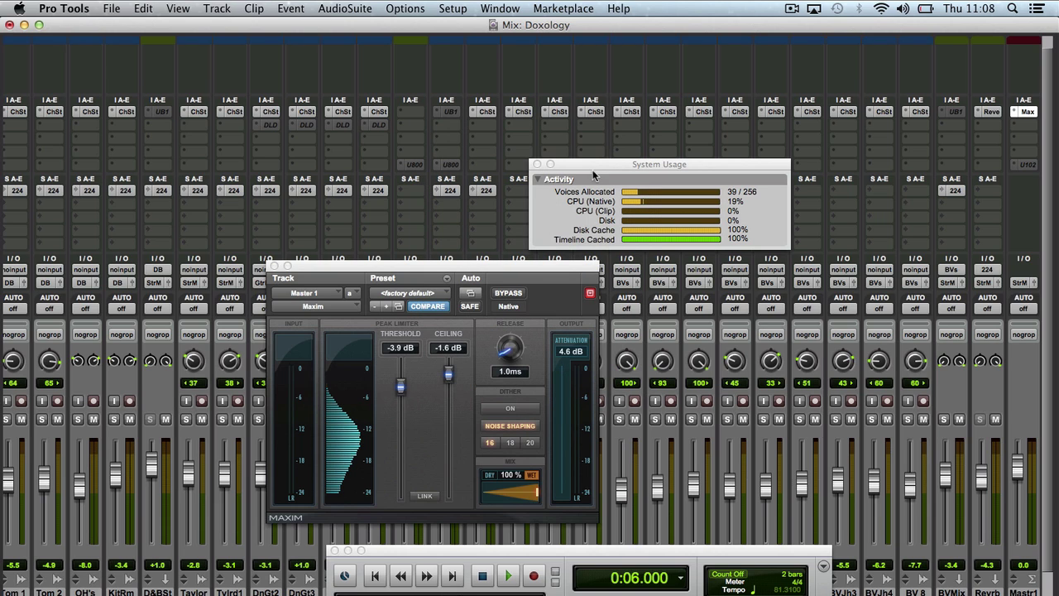
- Switch from the Mix window to the Edit window and look over the session's track list
left_click_drag(604, 167, 618, 162)
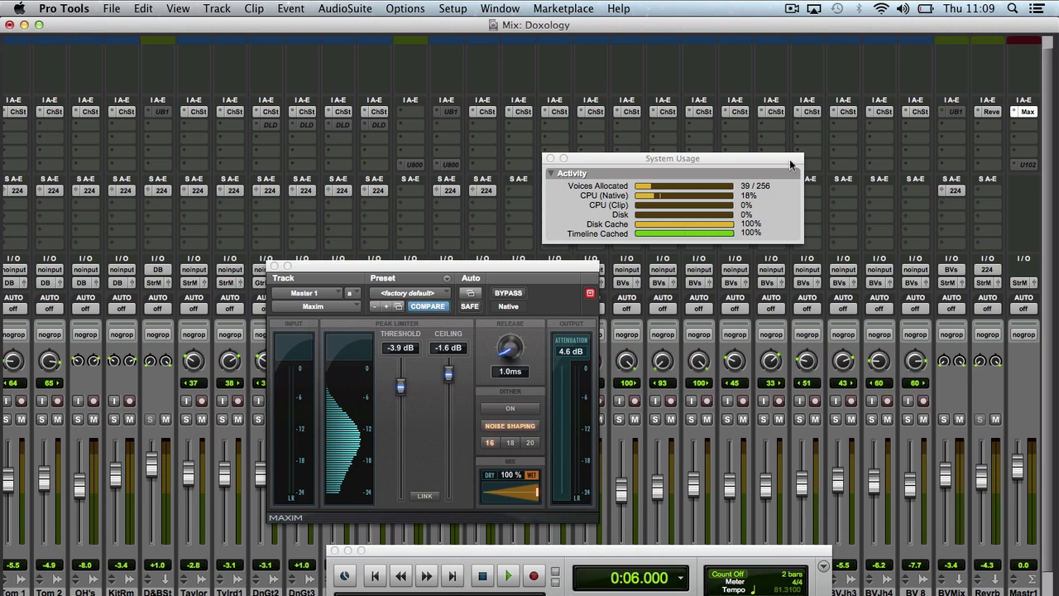
scroll(881, 177, "up", 1)
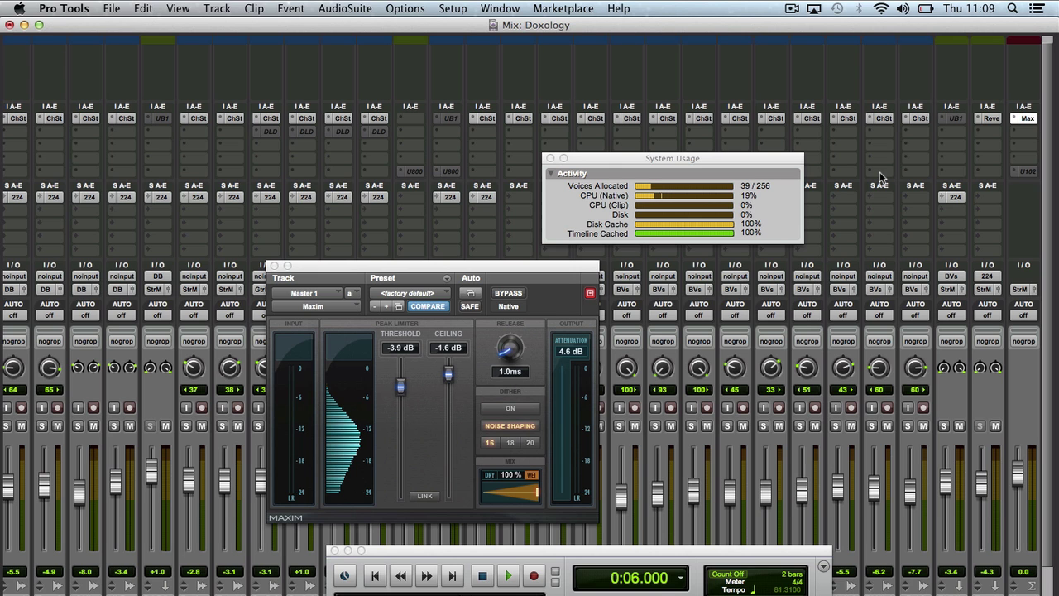
key("super+equal")
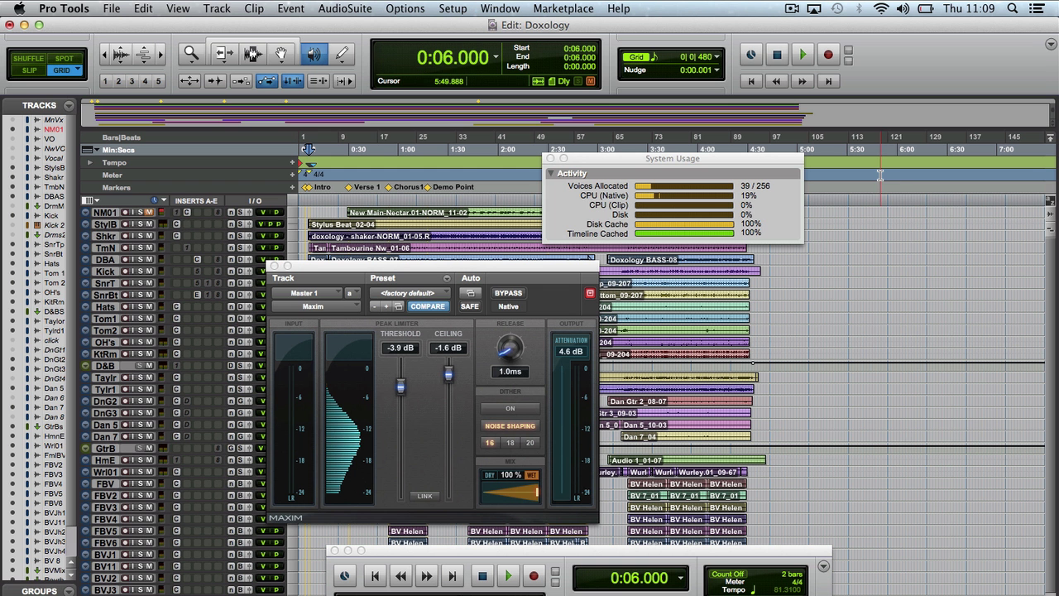
scroll(169, 354, "down", 1)
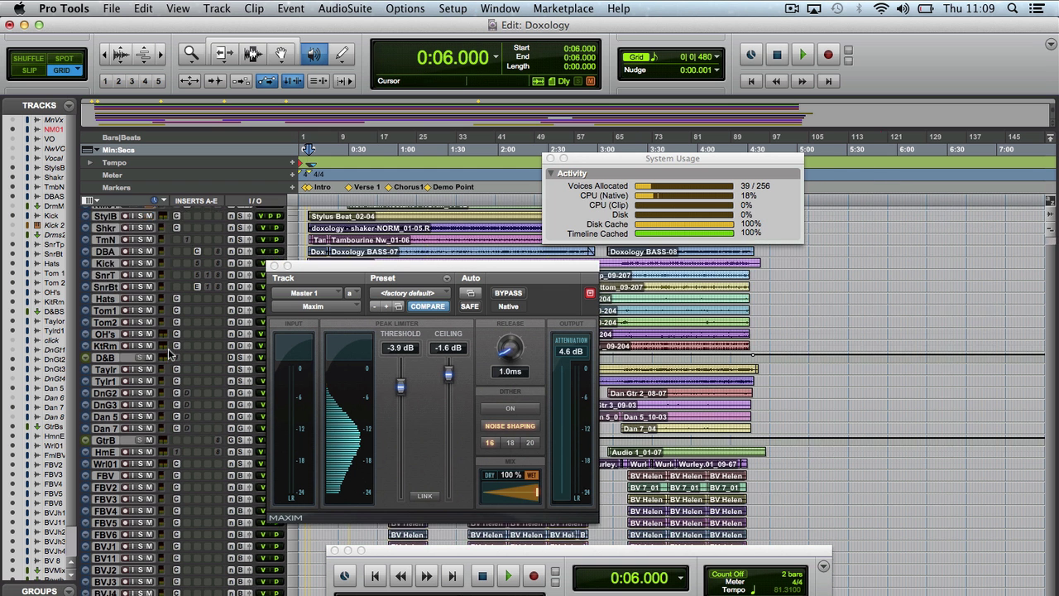
scroll(169, 354, "up", 1)
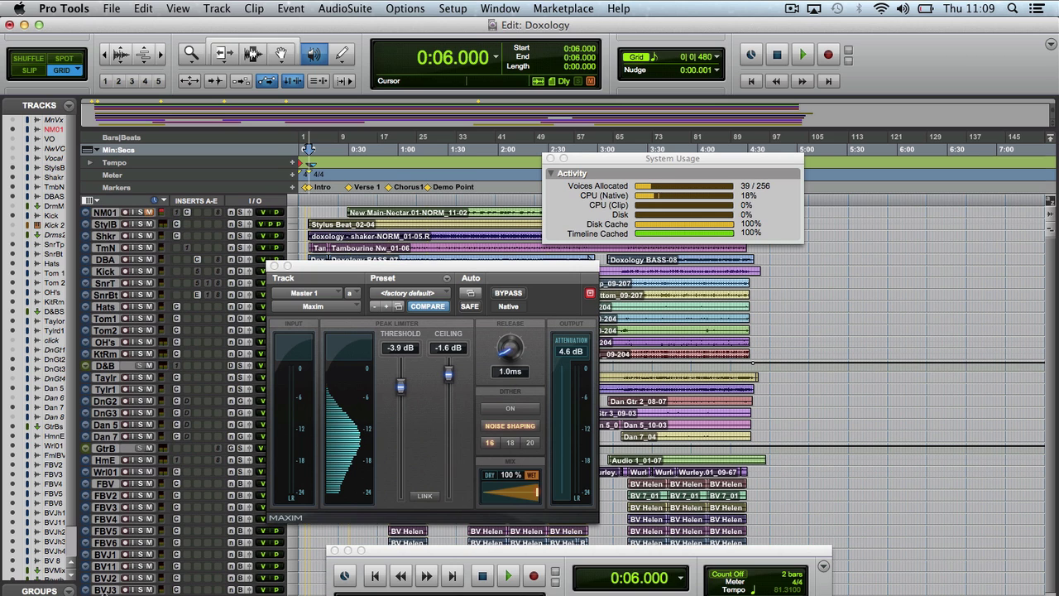
- Clear the Edit window by hiding the track list, closing the Maxim plug-in and moving System Usage off the clips
key("super+alt+l")
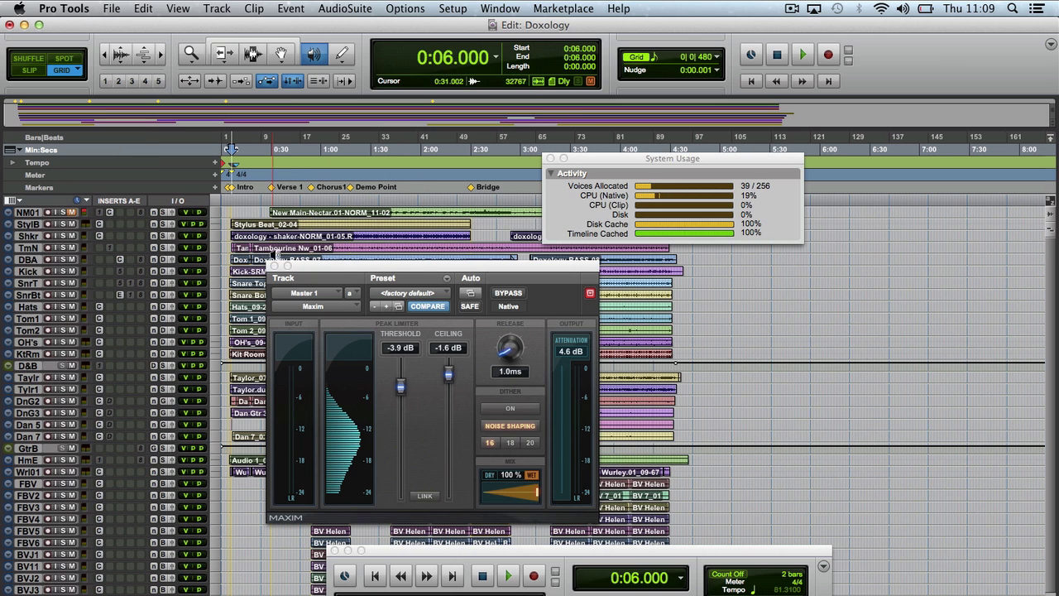
left_click(274, 265)
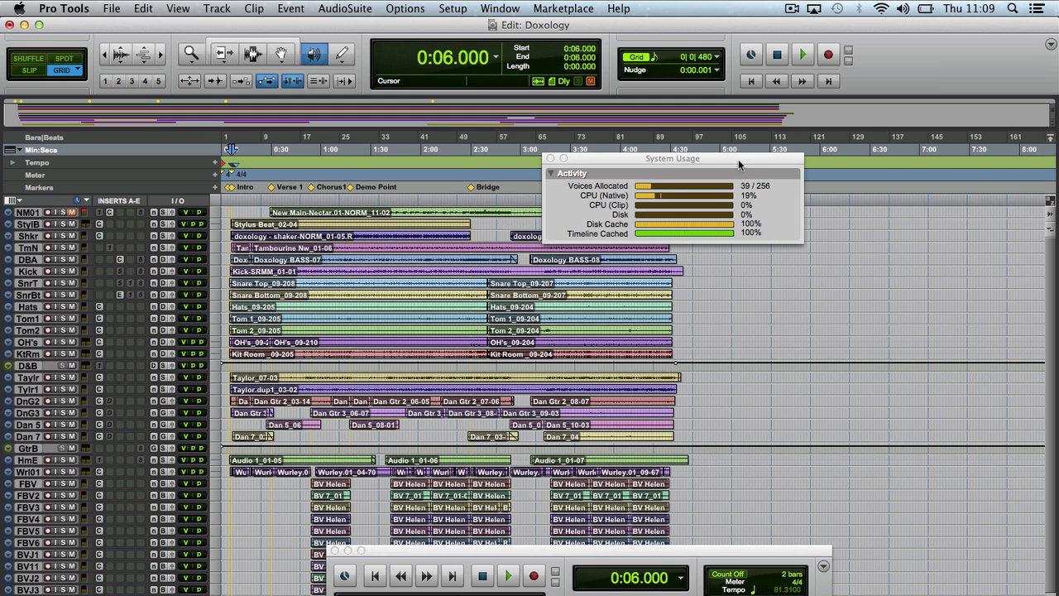
left_click_drag(738, 159, 941, 180)
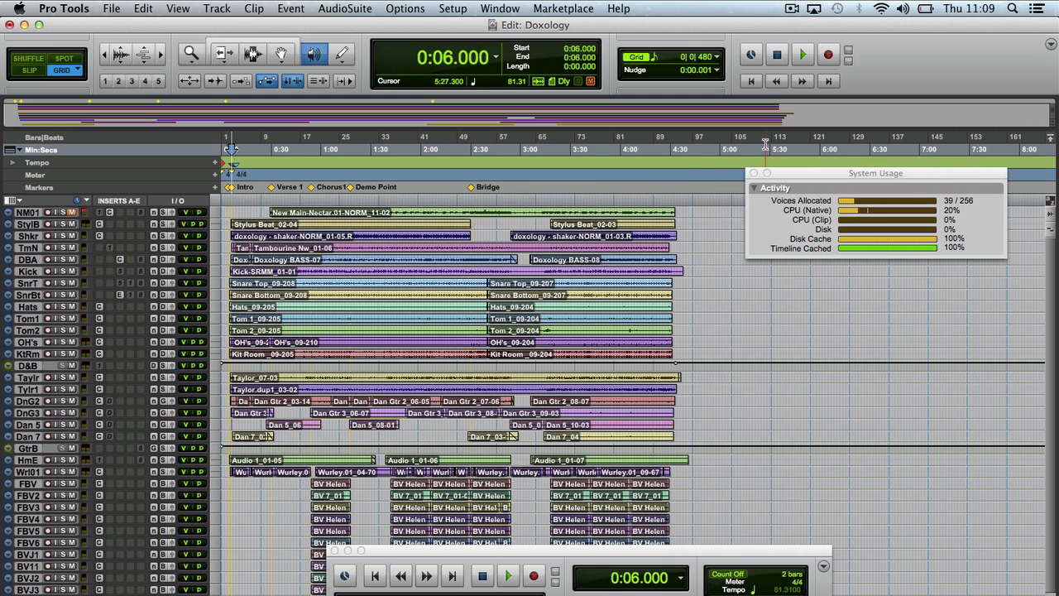
- Play the session twice briefly from 0:06.000 while watching the CPU activity in System Usage
key("space")
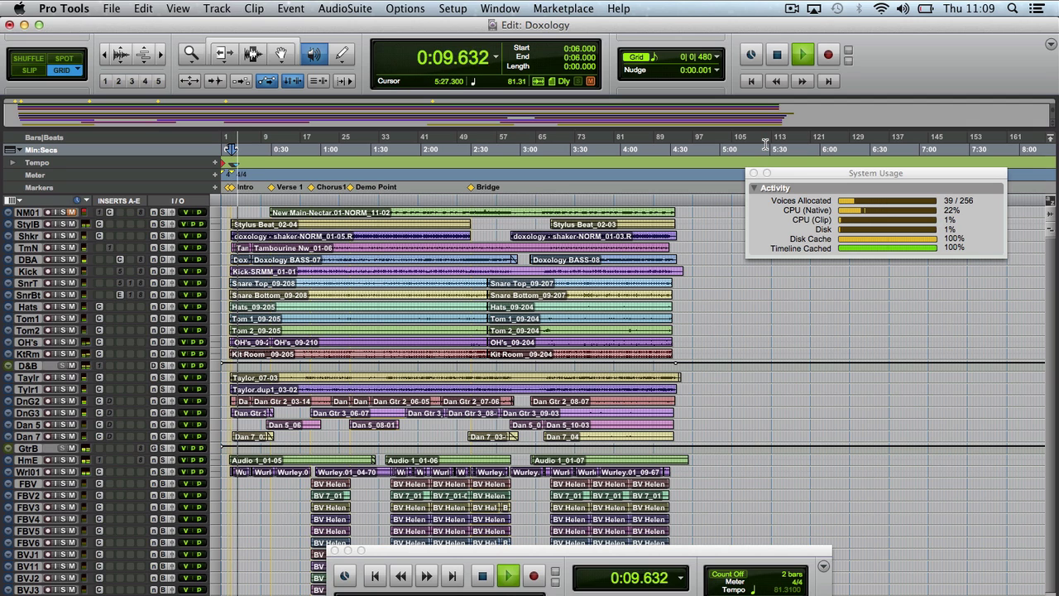
key("space")
key("space")
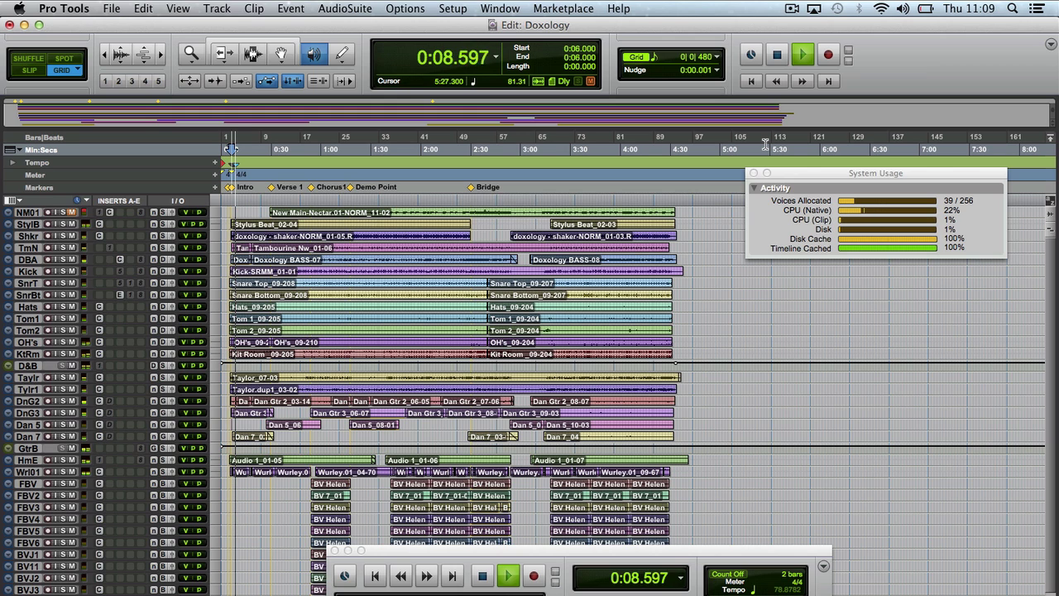
key("space")
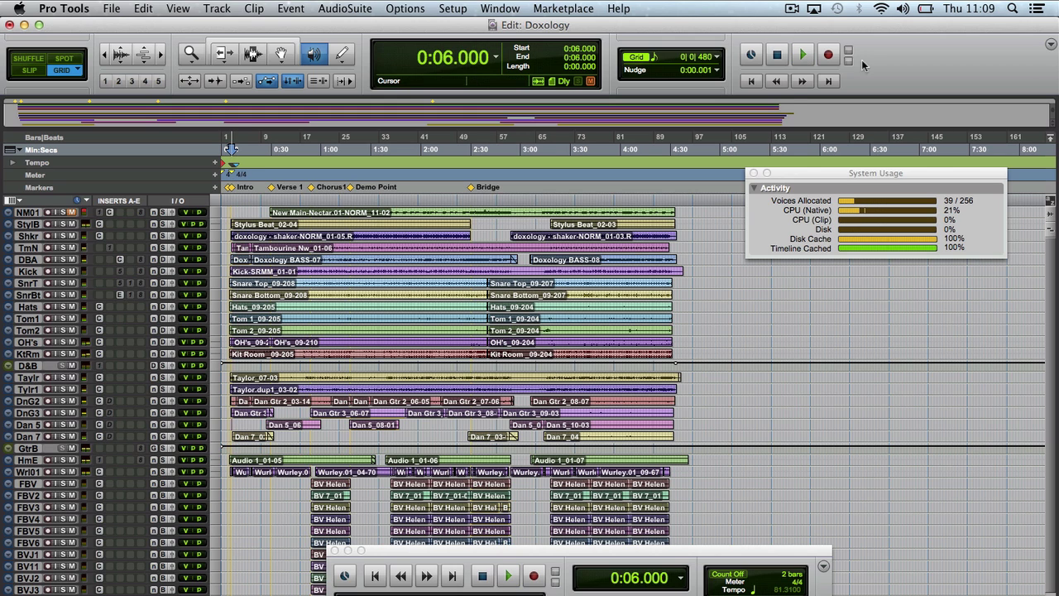
- Play the session from 1:33.122, inspect the channel strips across the Mix window, and stop playback
left_click(376, 140)
key("space")
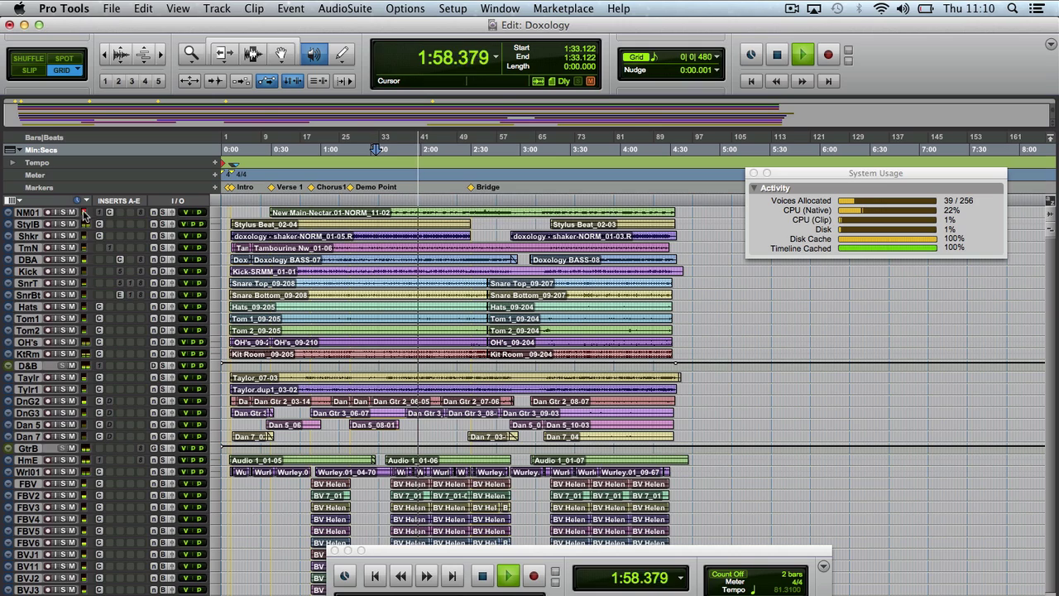
key("super+equal")
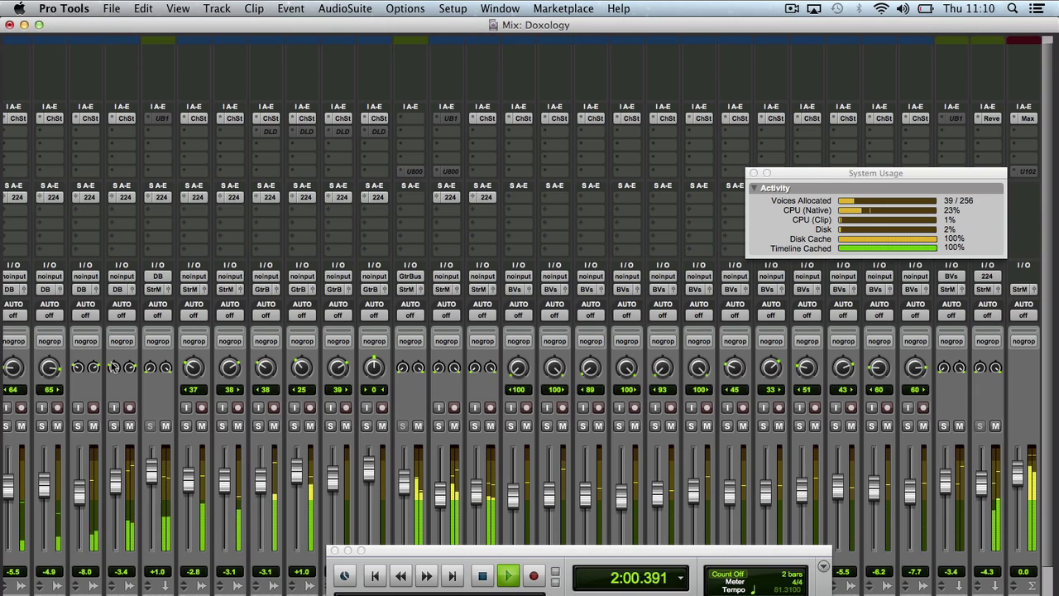
scroll(112, 367, "left", 5)
scroll(111, 367, "up", 1)
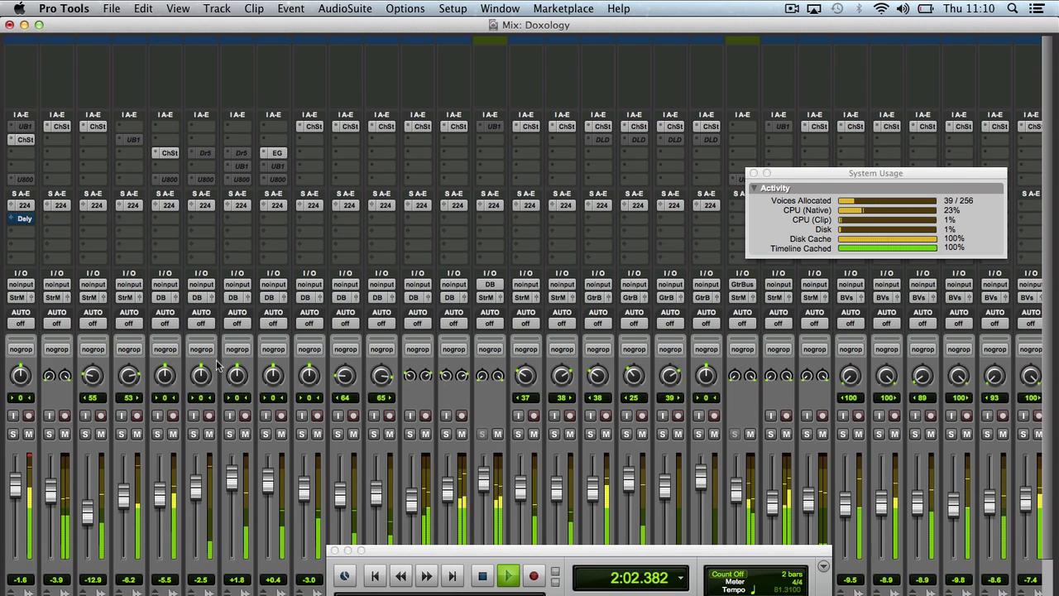
left_click(482, 576)
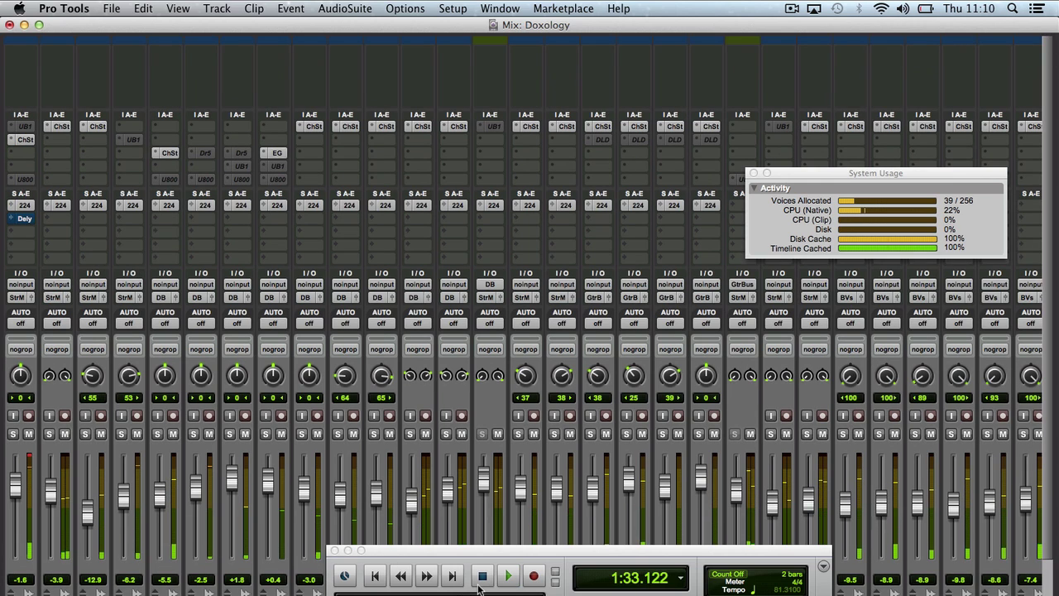
- Return to the Edit window and set the playback engine's H/W Buffer Size to 64 Samples
key("super+equal")
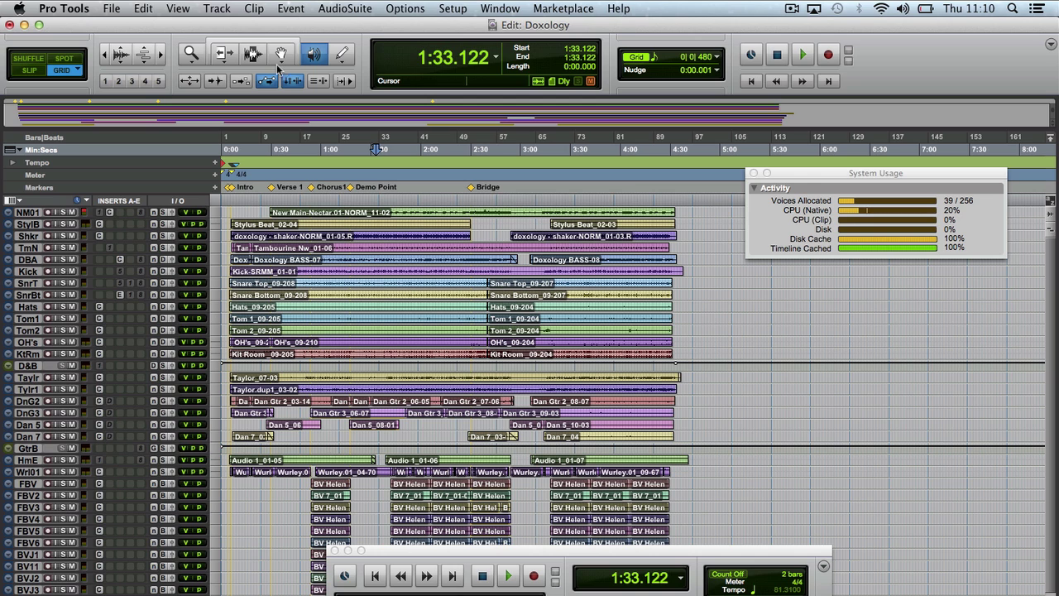
left_click(444, 10)
left_click(492, 39)
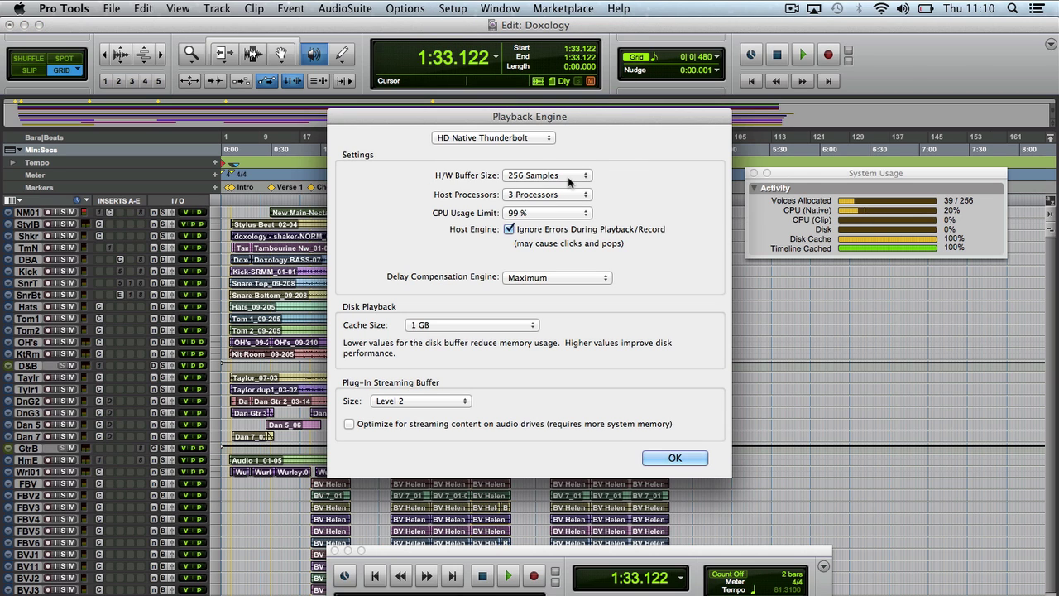
left_click(567, 176)
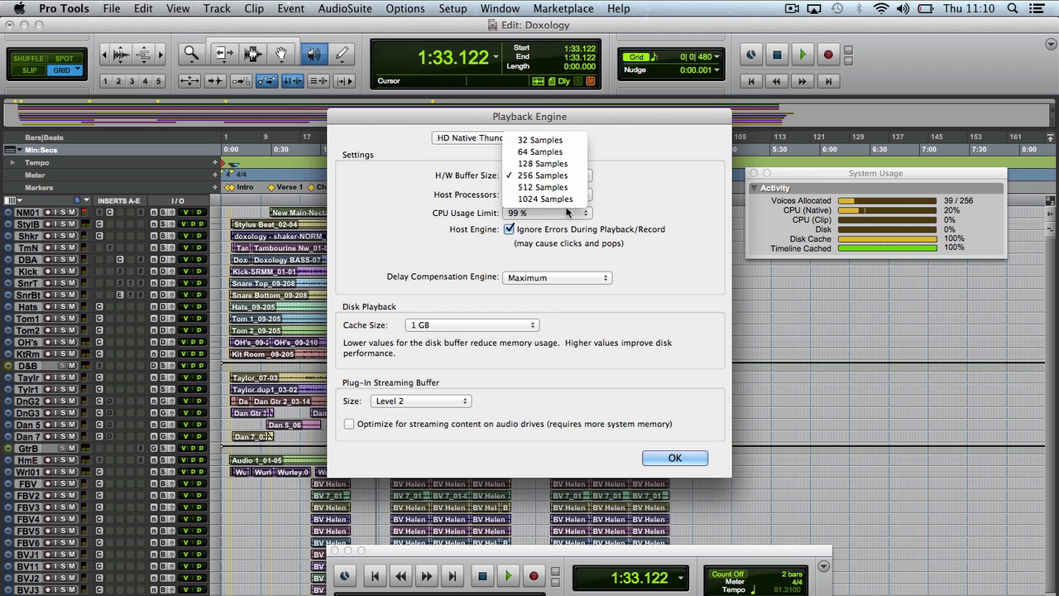
left_click(616, 155)
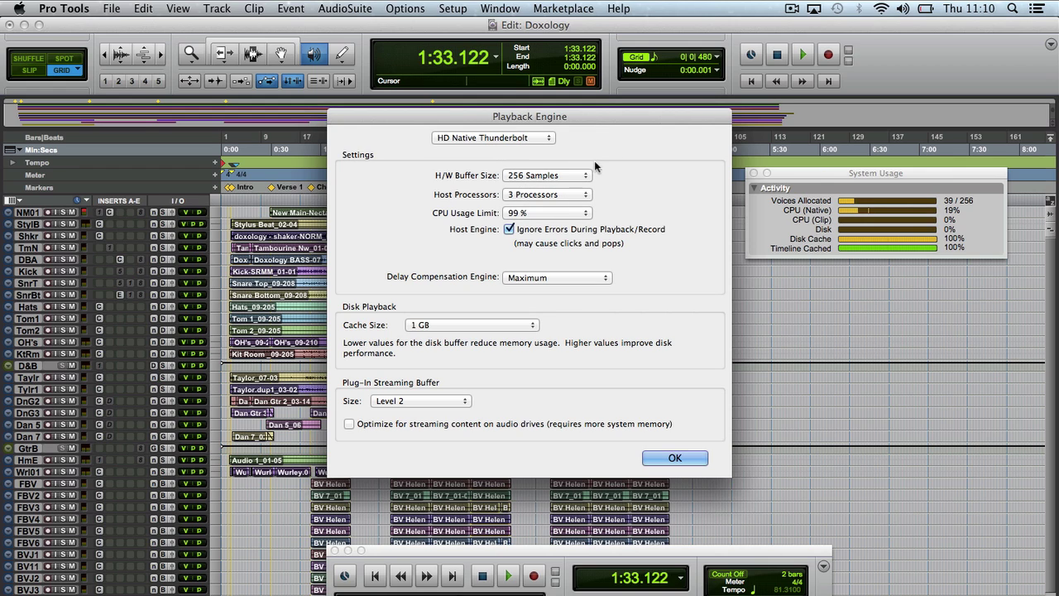
left_click(569, 176)
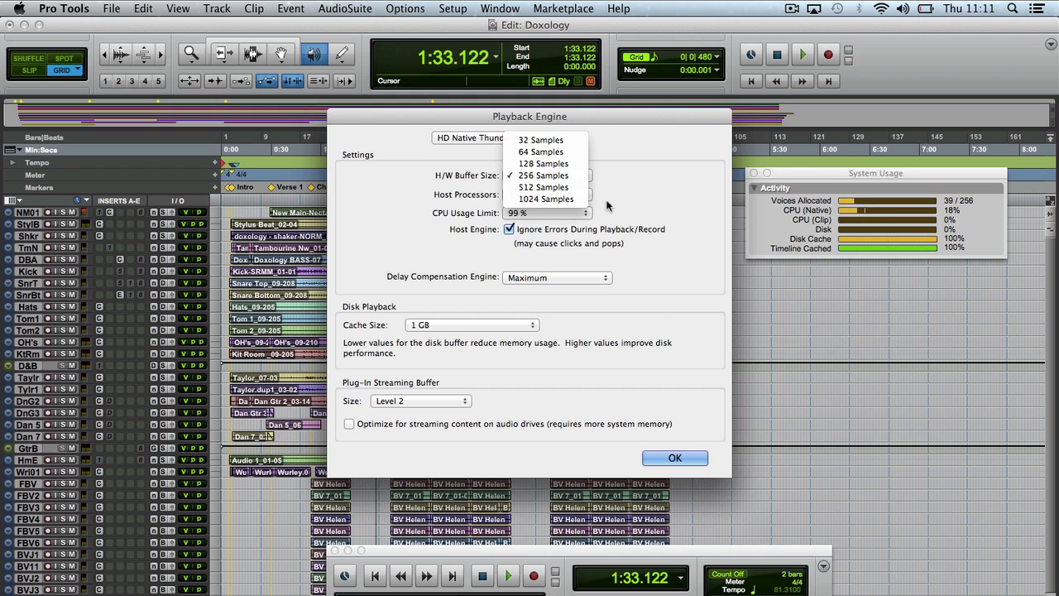
left_click(544, 151)
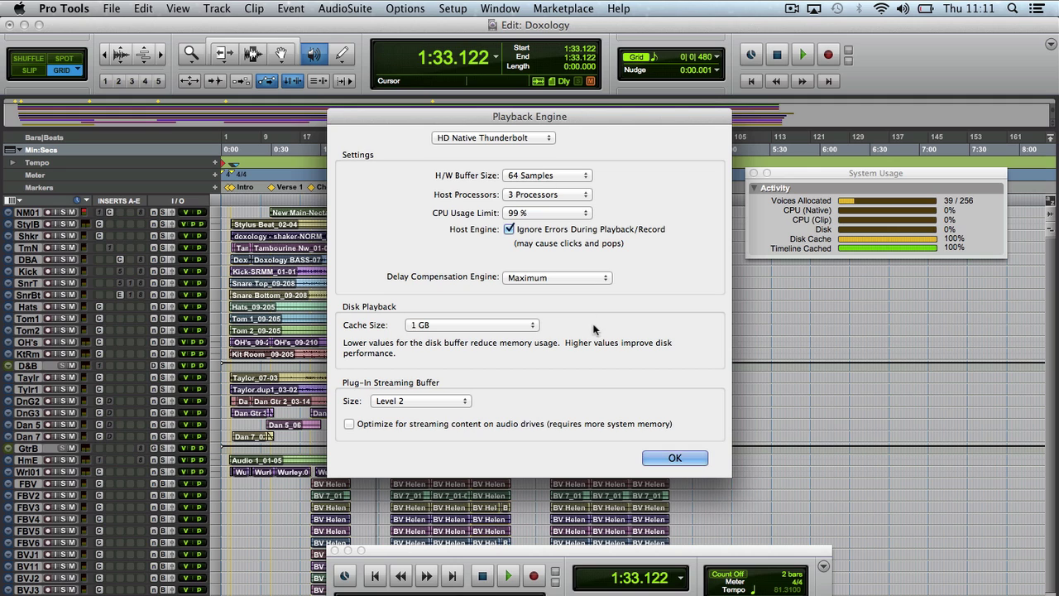
left_click(675, 458)
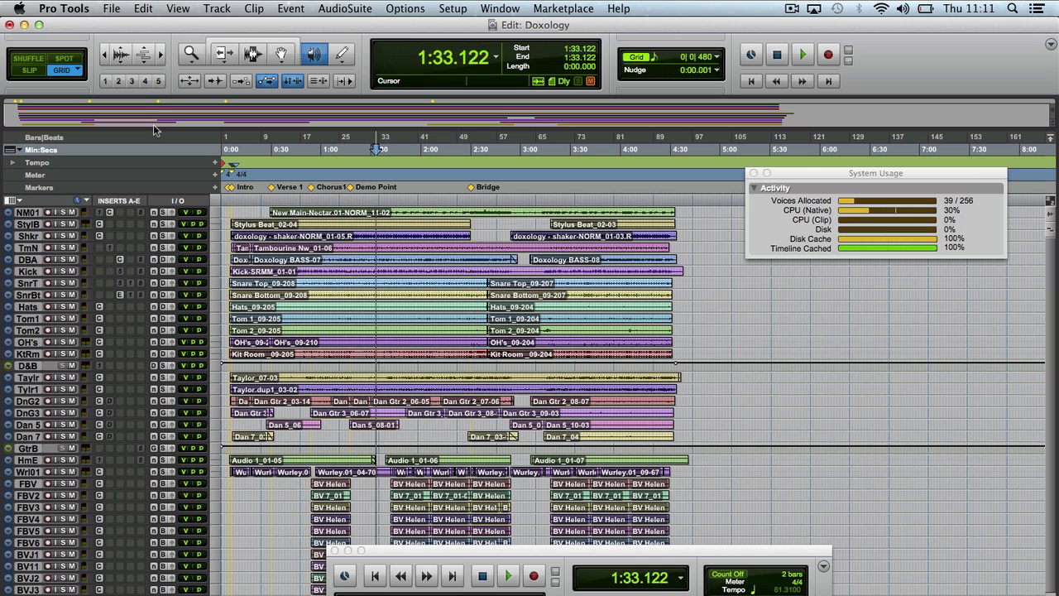
- Create 8 new mono audio tracks measured in samples
left_click(217, 8)
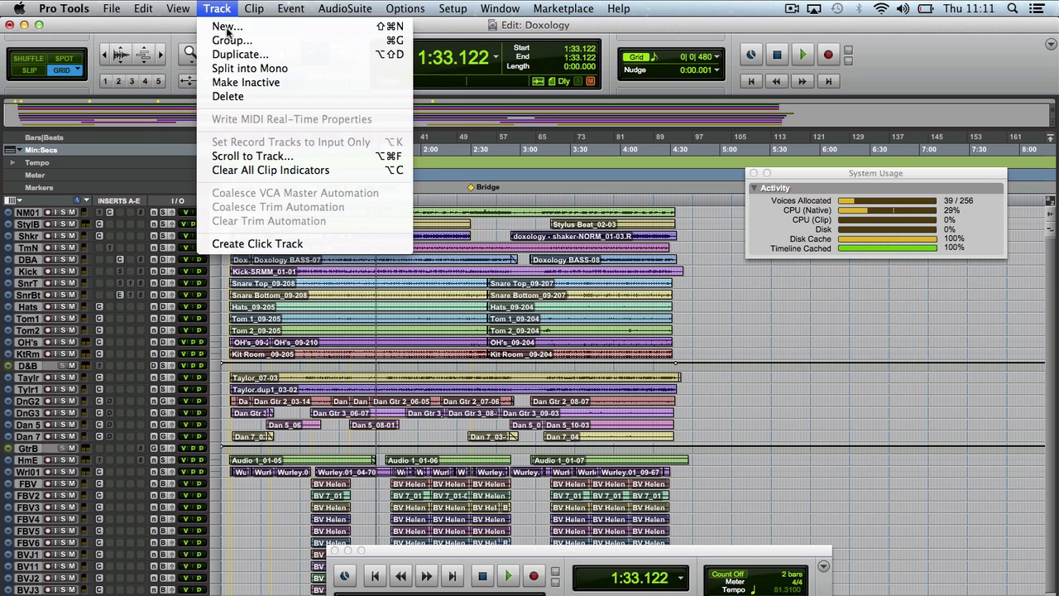
left_click(222, 28)
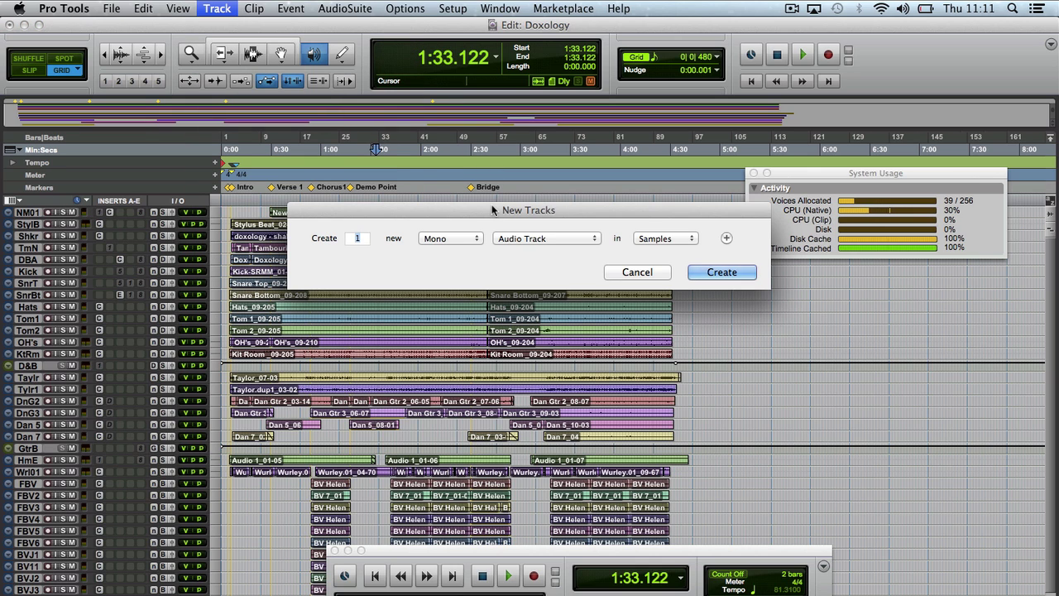
type("8")
left_click(720, 272)
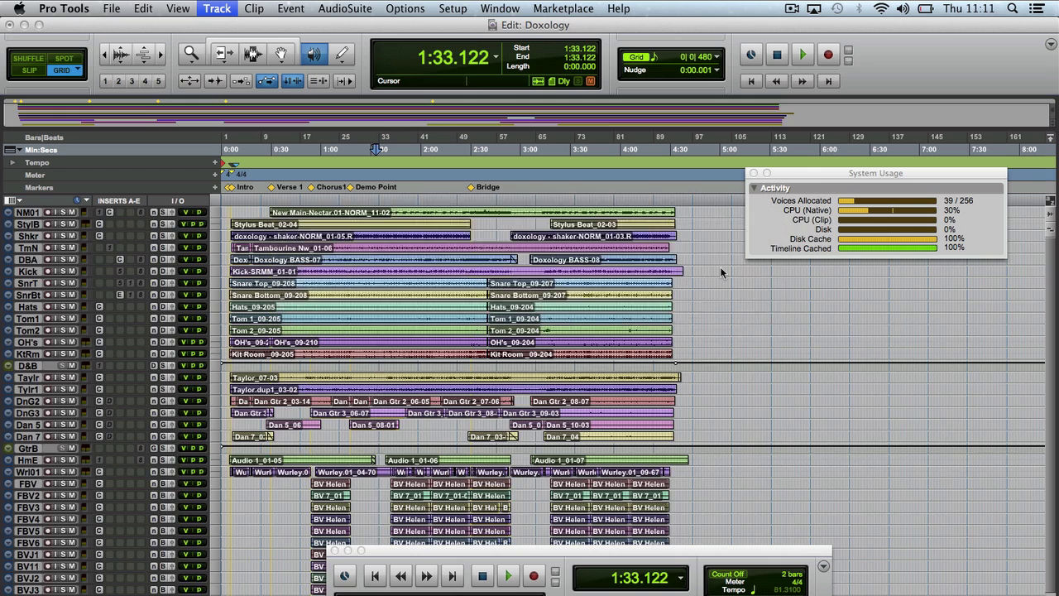
scroll(447, 326, "down", 3)
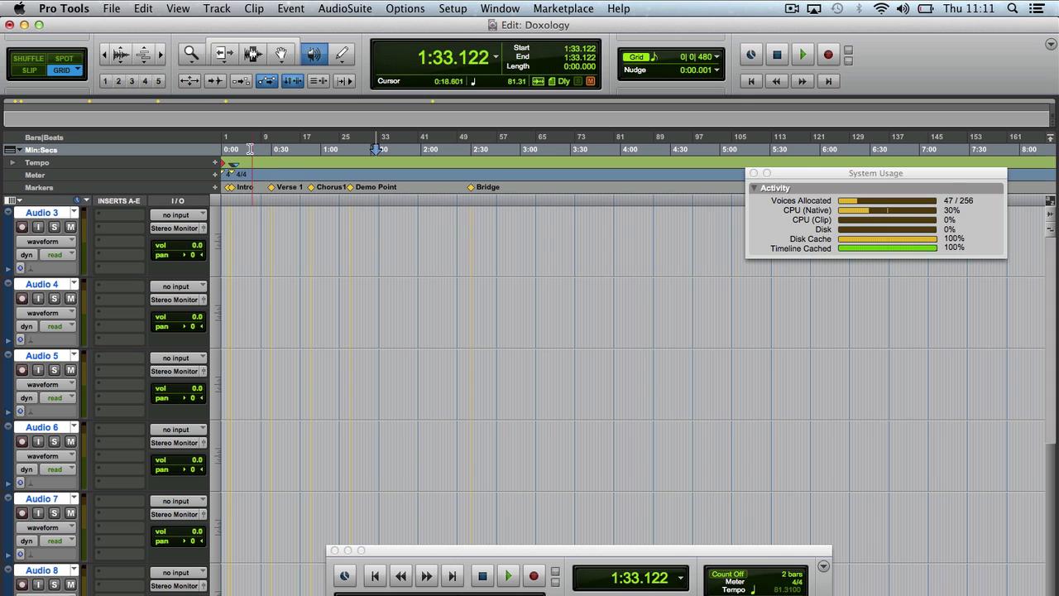
- Try to record-enable the Audio 1 track
scroll(232, 421, "up", 3)
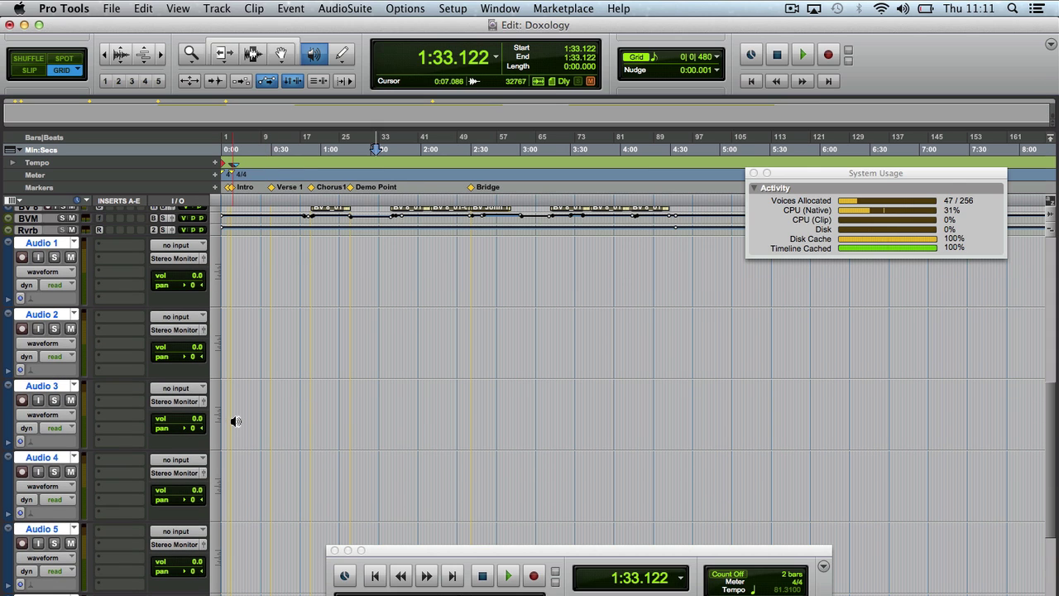
left_click(22, 257)
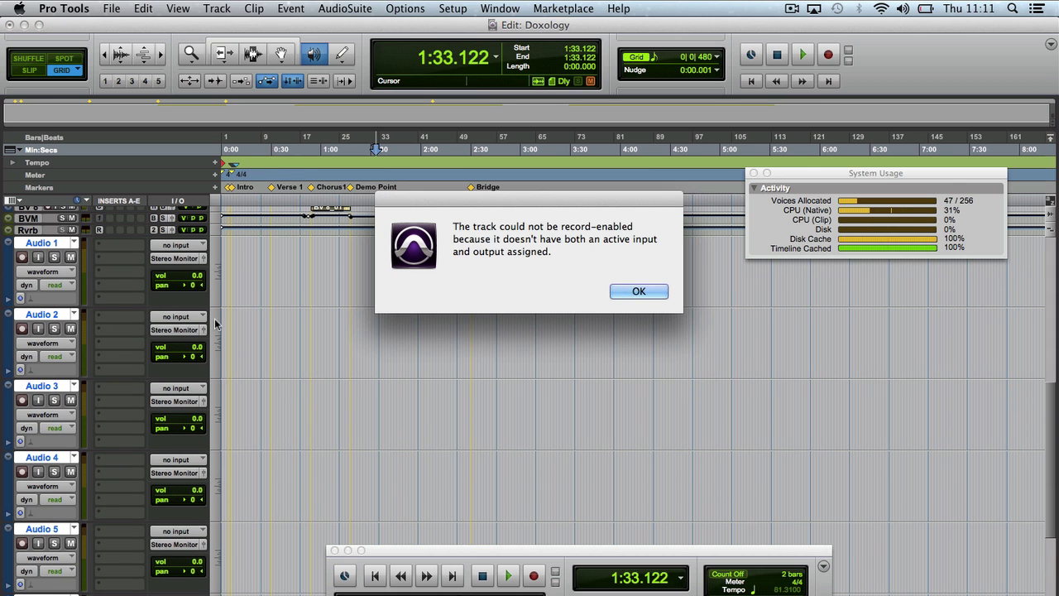
left_click(638, 291)
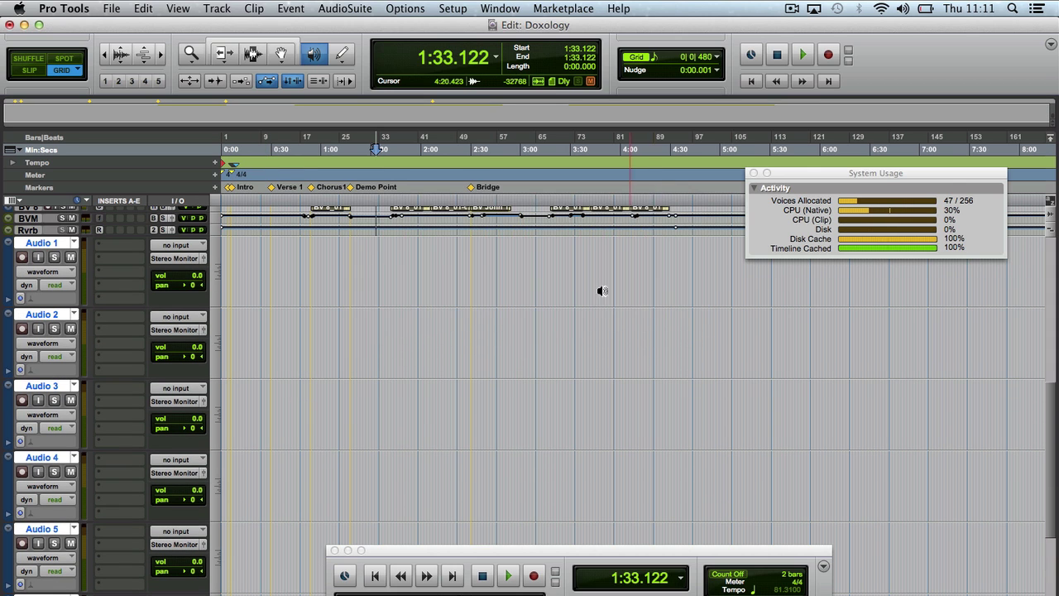
- Restore the default interface input paths in the I/O Setup
left_click(176, 246)
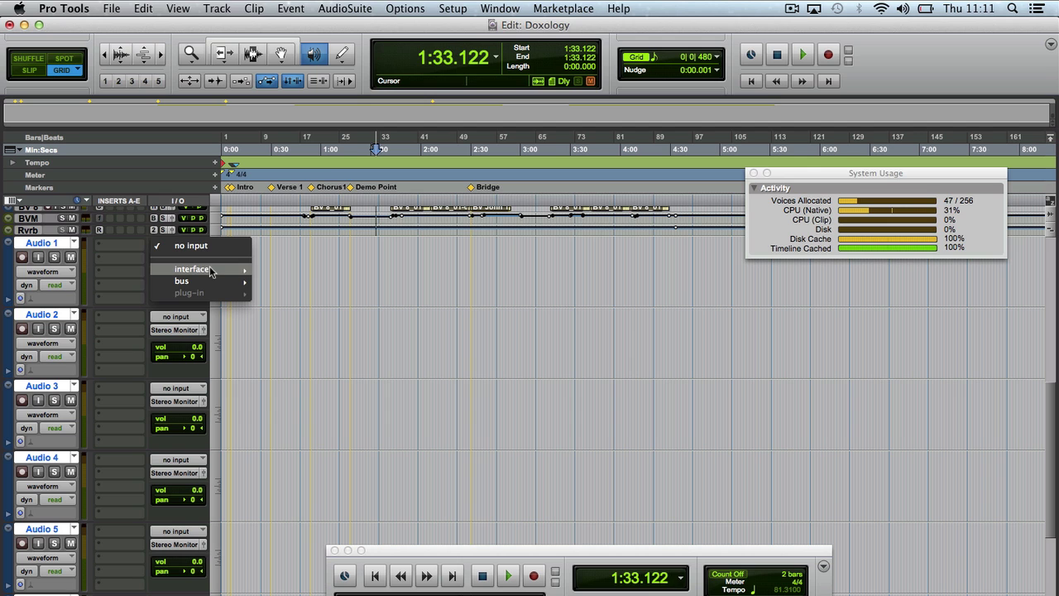
left_click(469, 28)
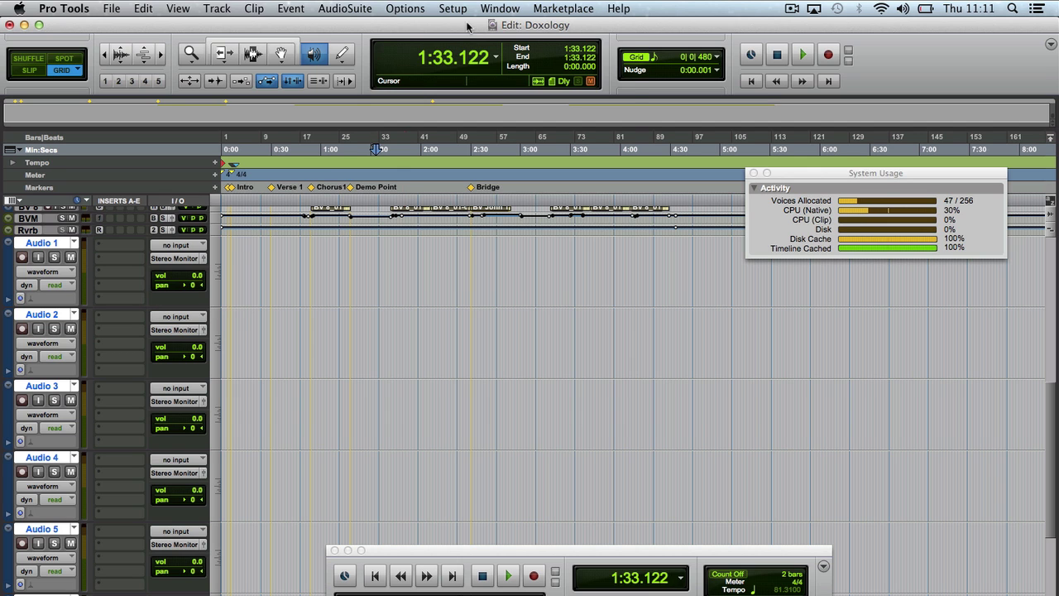
left_click(453, 10)
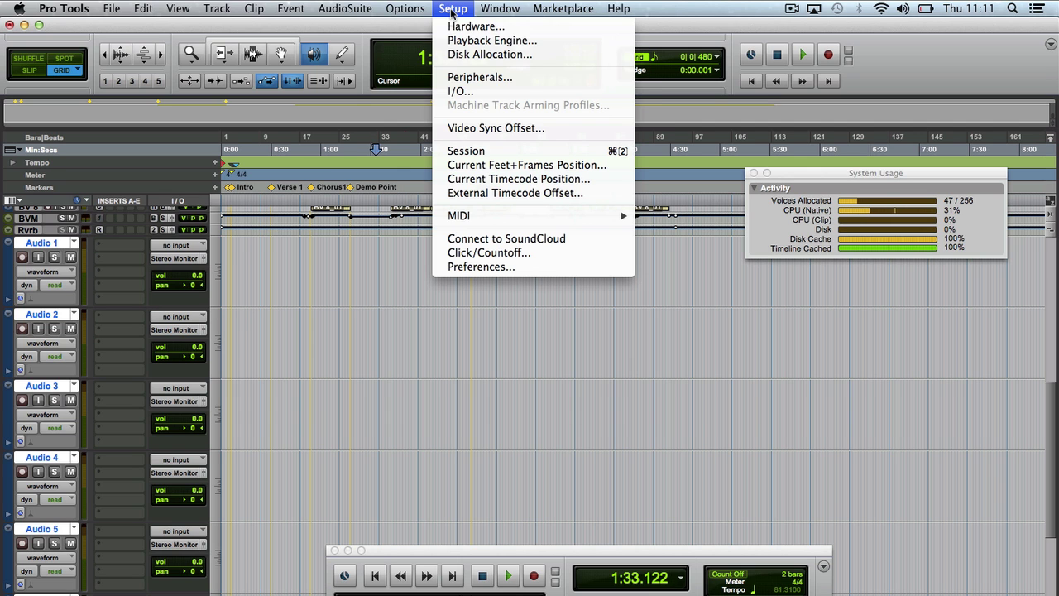
left_click(460, 90)
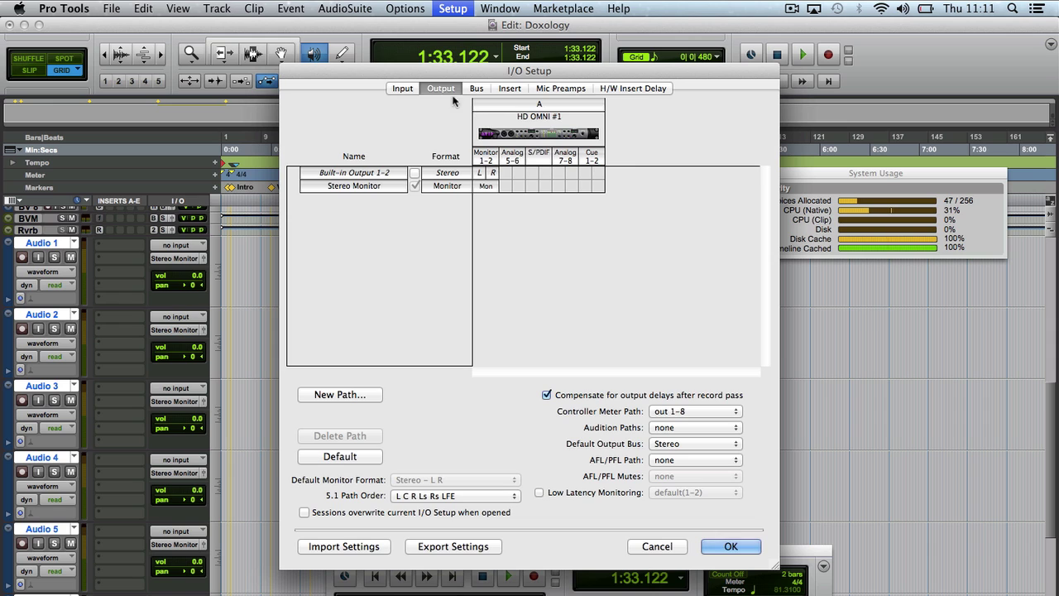
left_click(406, 88)
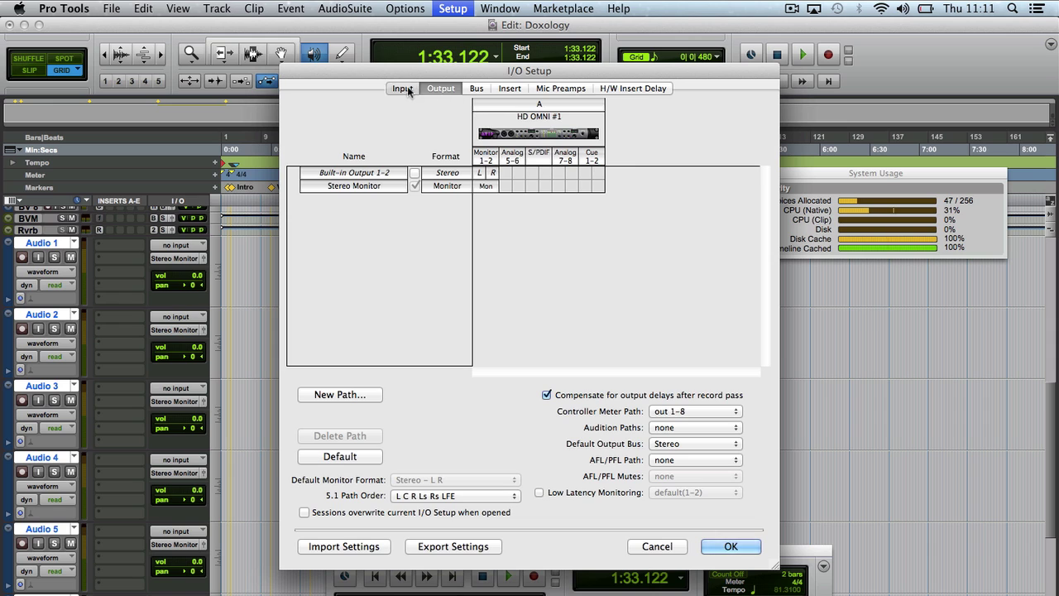
left_click(357, 457)
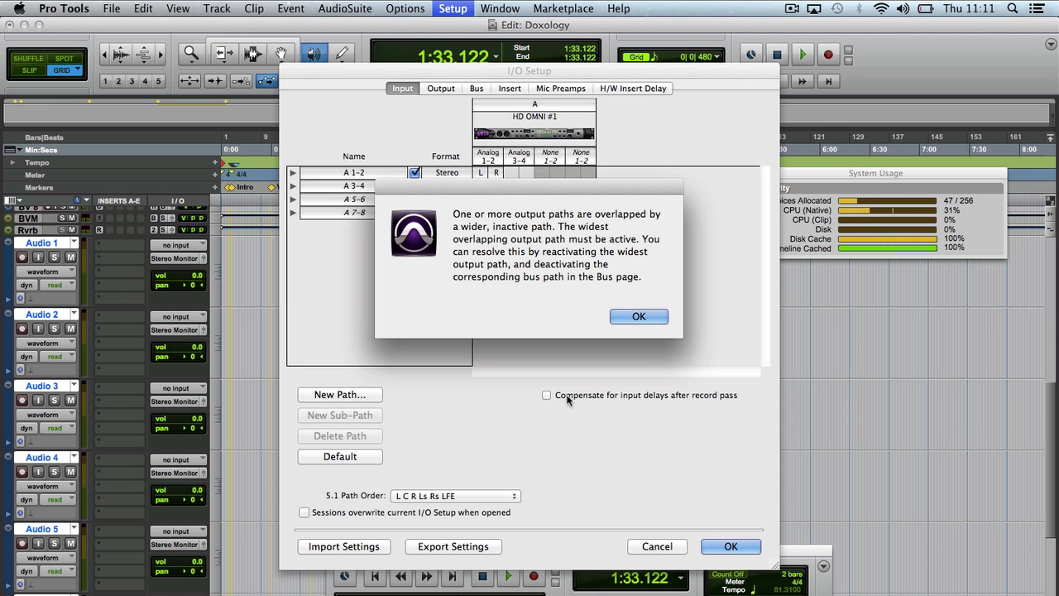
left_click(648, 317)
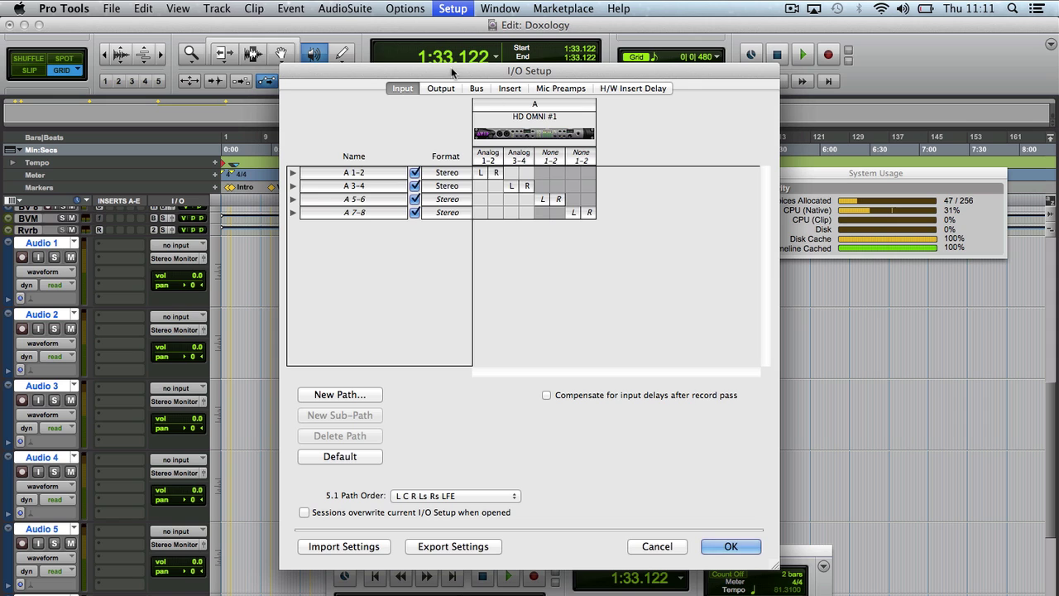
- Delete the inactive Built-in Output 1-2 path from the output paths and apply the I/O Setup
left_click(441, 88)
left_click(362, 173)
left_click(362, 183, "shift")
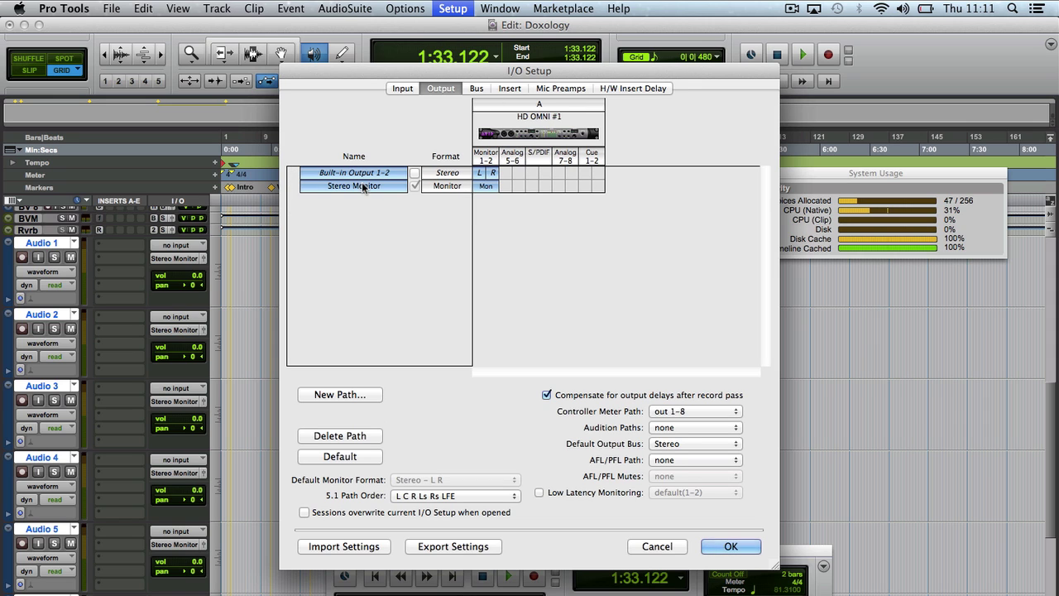
left_click(348, 436)
left_click(639, 310)
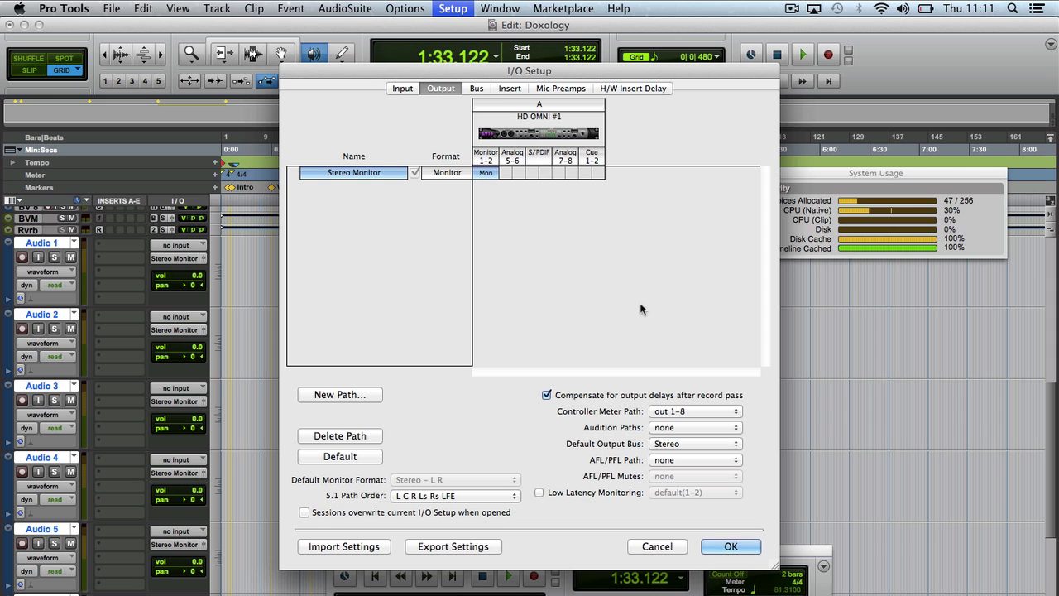
left_click(728, 546)
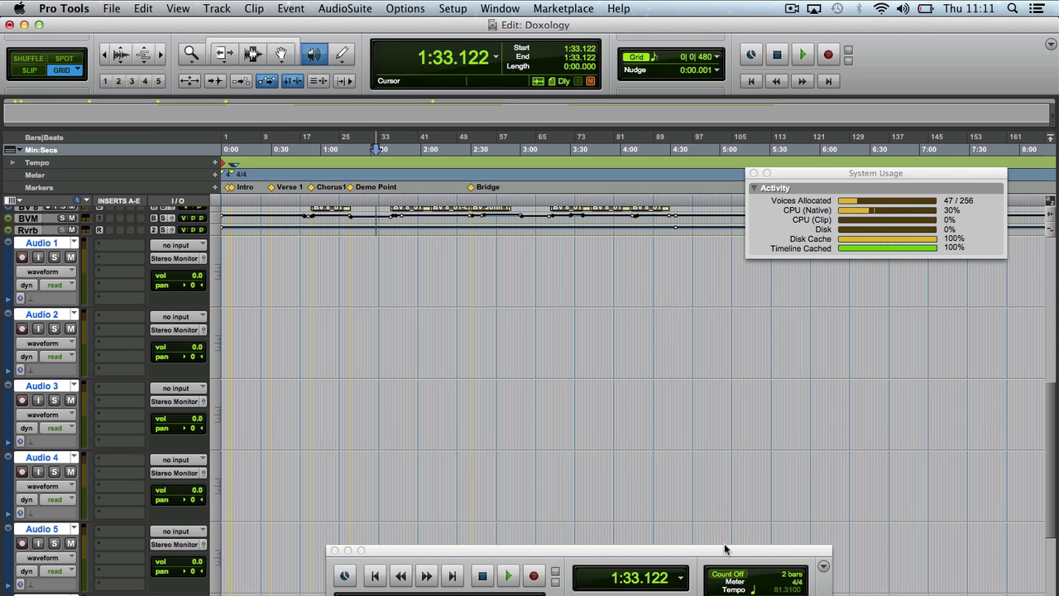
- Assign interface input A 1 (Mono) to all eight new audio tracks at once
left_click(192, 247)
mouse_move(201, 269)
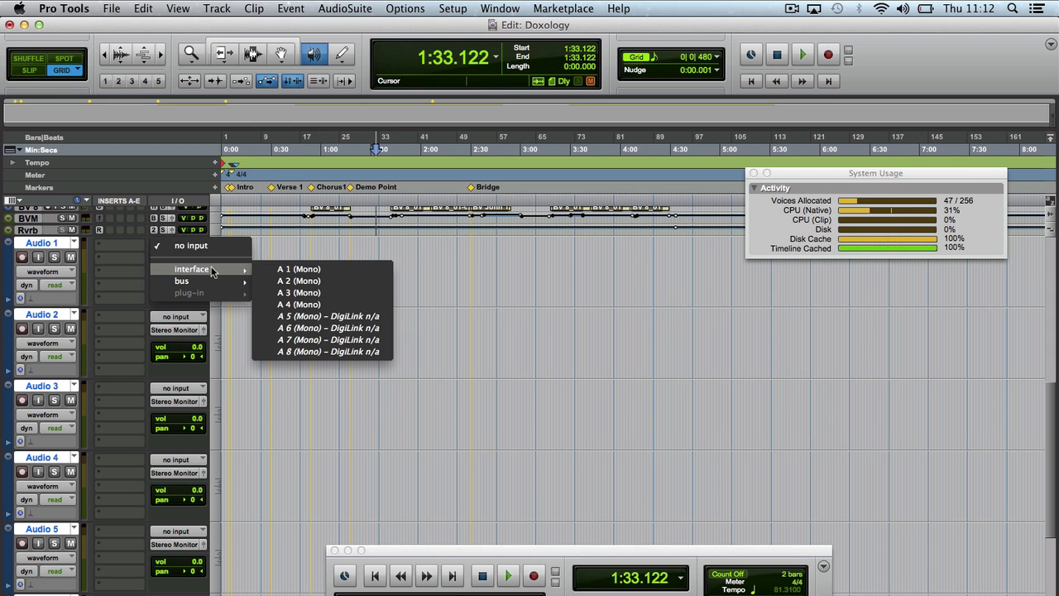
left_click(286, 269, "alt")
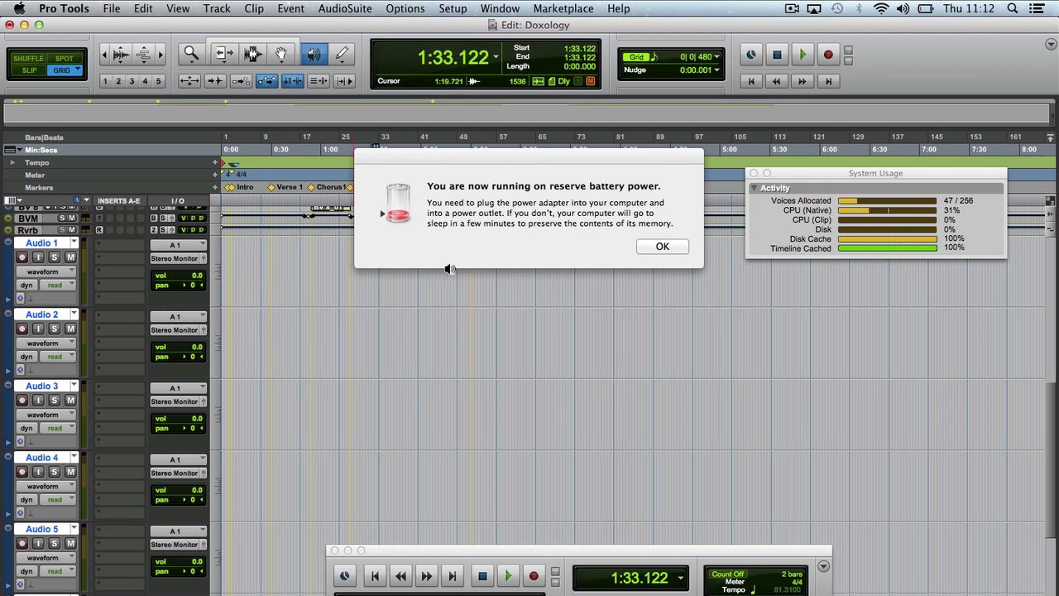
left_click(665, 247)
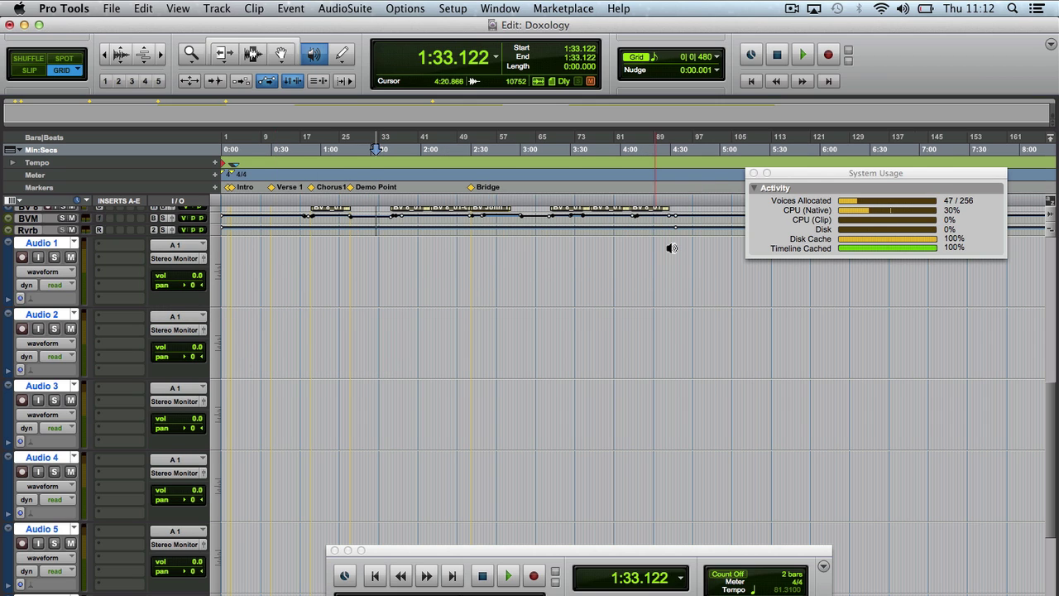
- Record-enable the new tracks Audio 1 through Audio 8
left_click(22, 257)
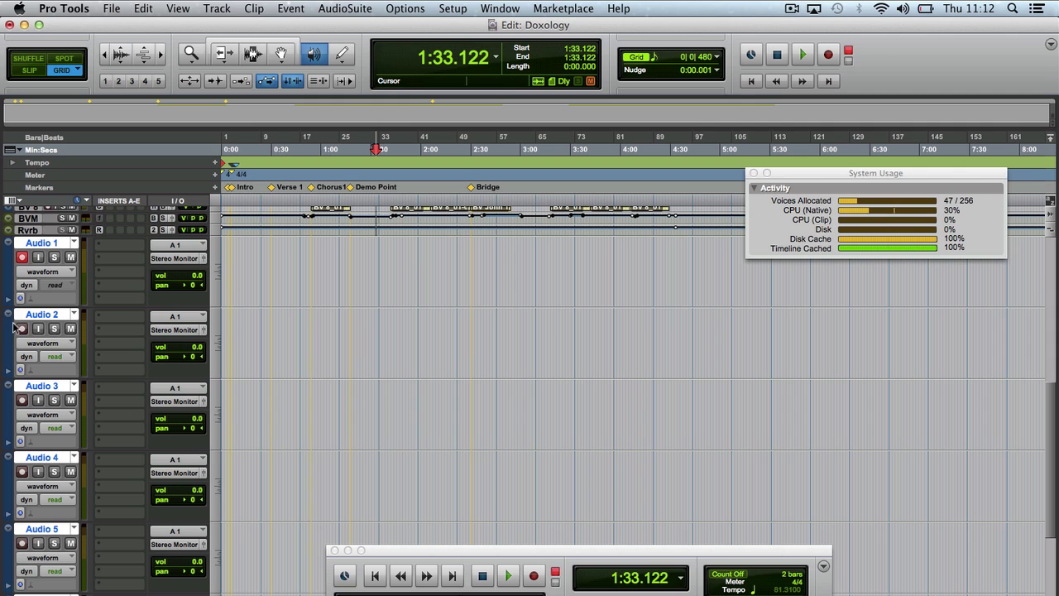
left_click(22, 329)
left_click(22, 400)
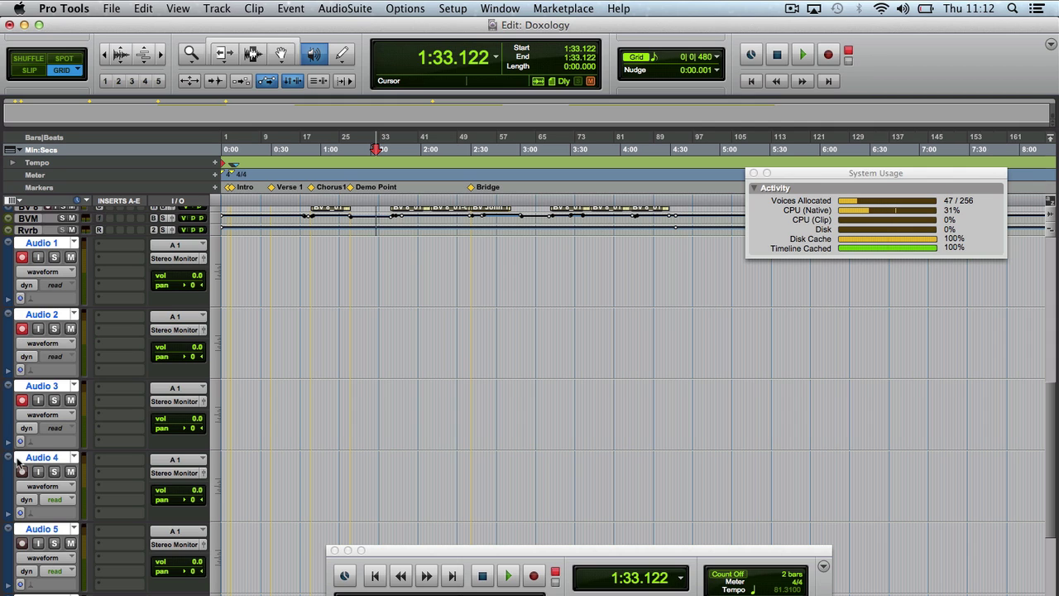
left_click(21, 472)
left_click(22, 543)
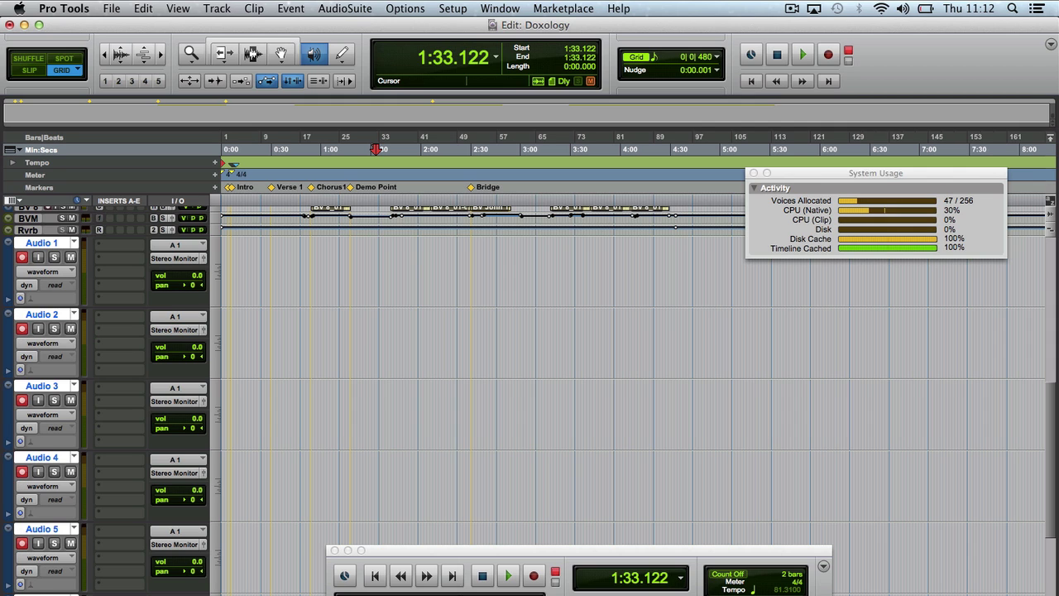
scroll(530, 397, "down", 3)
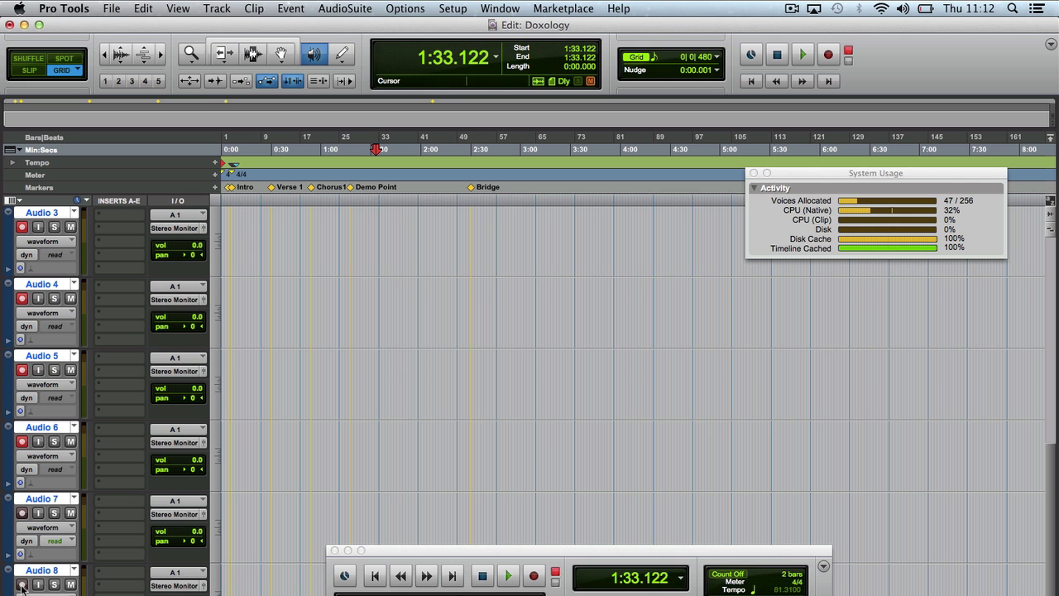
left_click(22, 513)
- Record onto the eight armed tracks from 1:33.122 to about 3:13 on the timeline and stop the transport
key("ctrl+alt+Down")
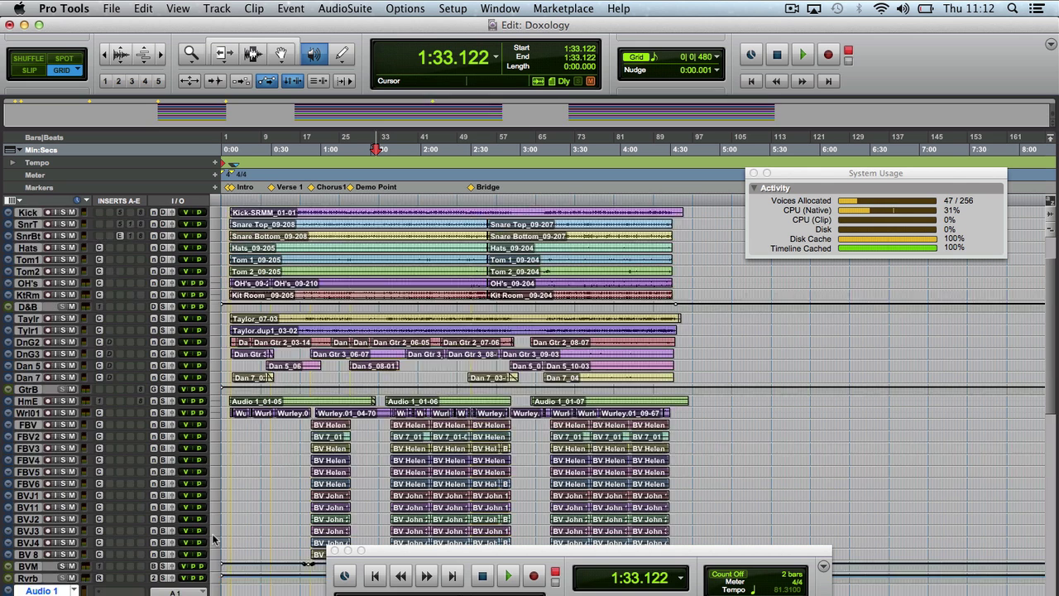
key("ctrl+alt+Up")
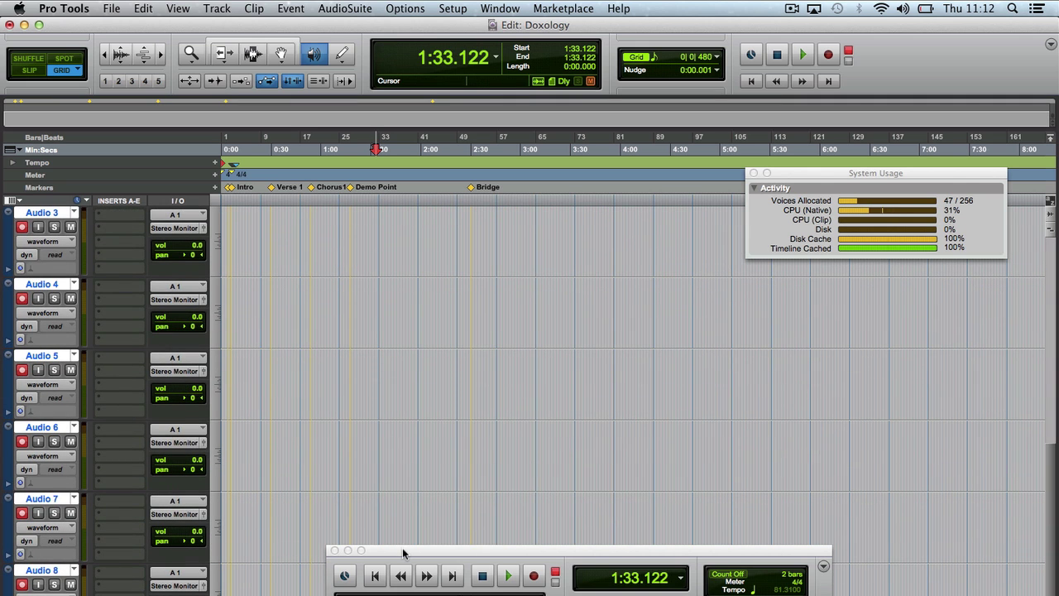
scroll(511, 542, "up", 5)
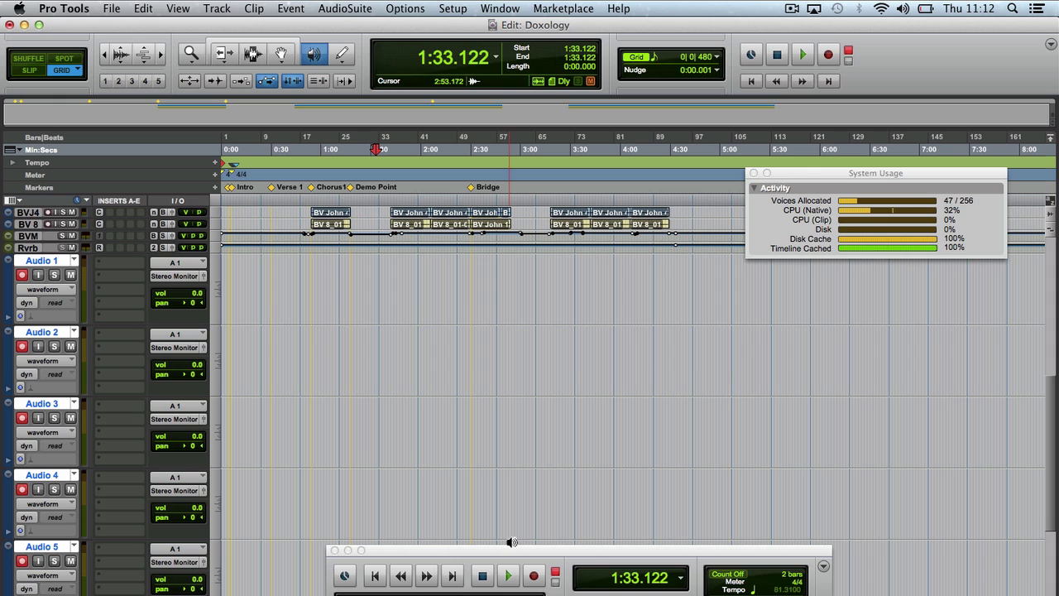
left_click(533, 576)
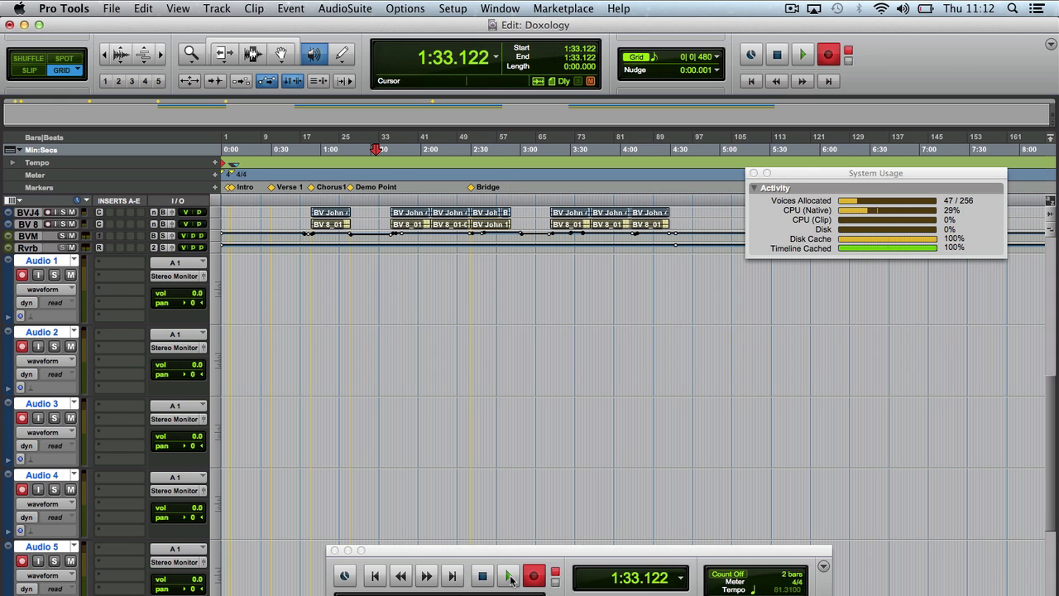
left_click(509, 576)
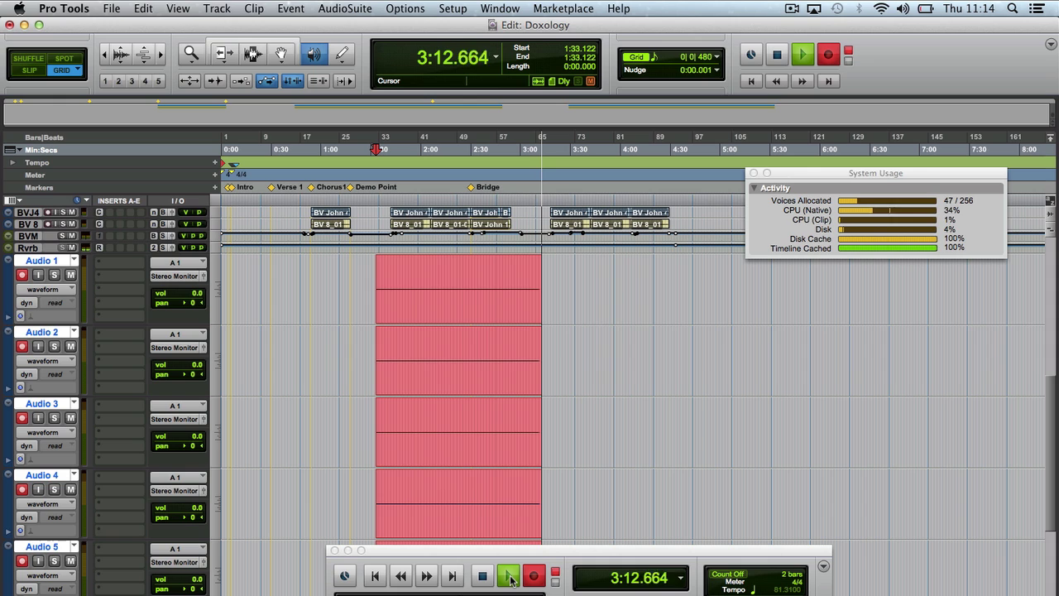
left_click(510, 579)
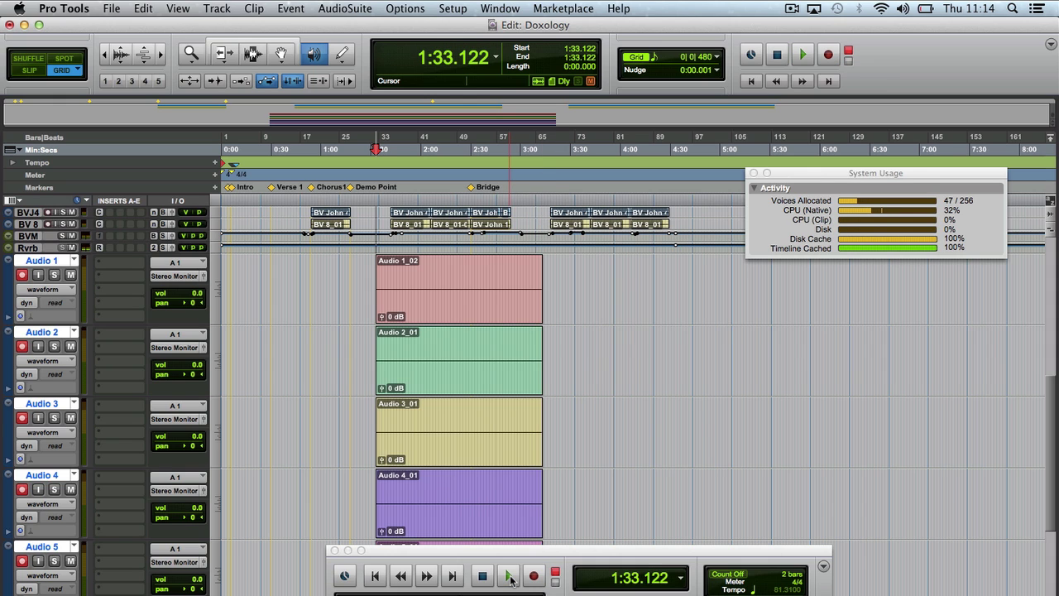